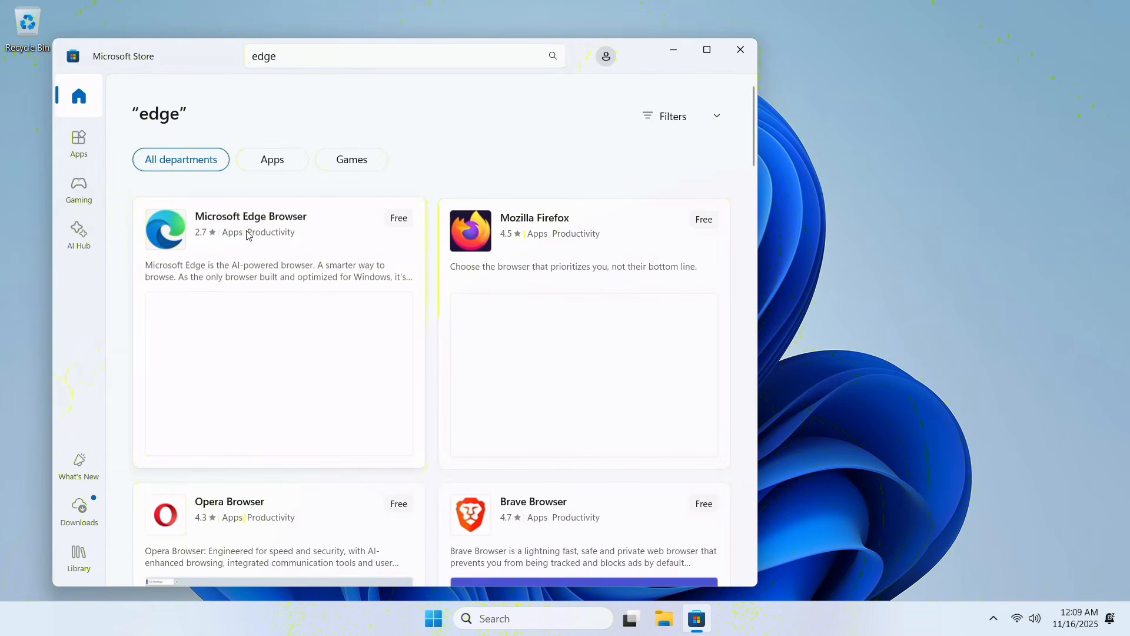
# - Close the Microsoft Store and review the list of available updates on the Windows Update page in Settings
pyautogui.click(743, 57)
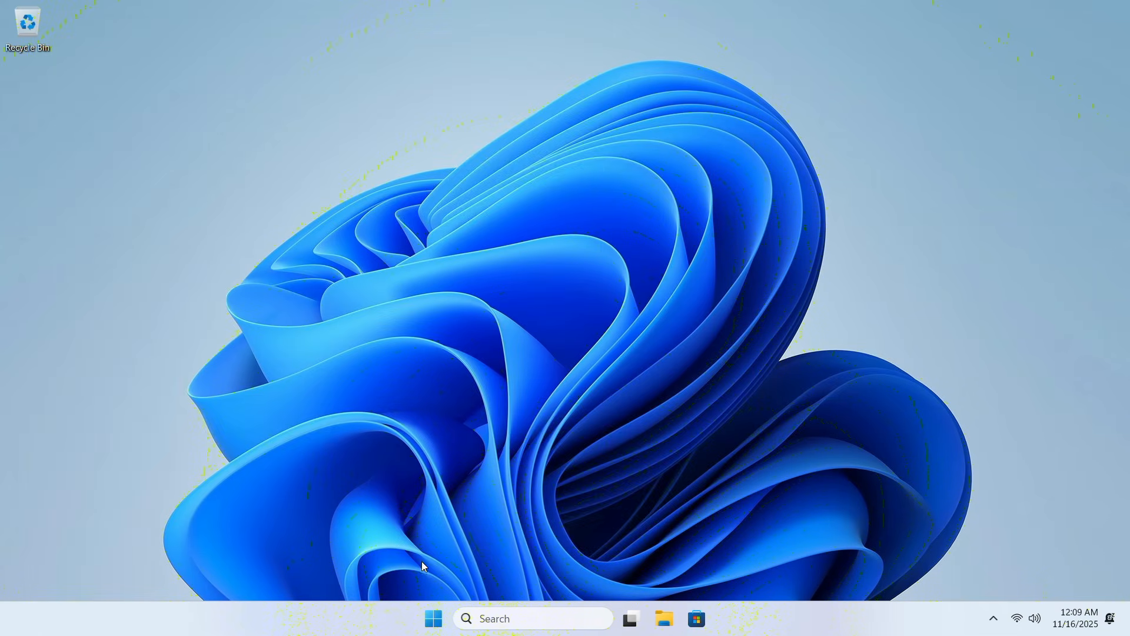
pyautogui.click(431, 627)
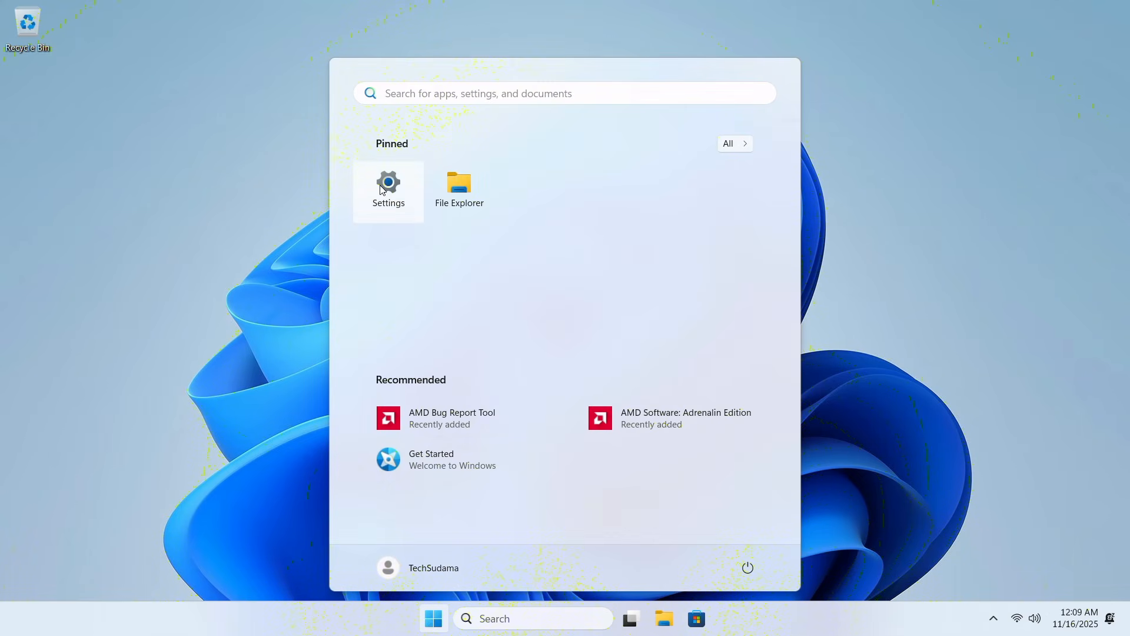
pyautogui.click(387, 188)
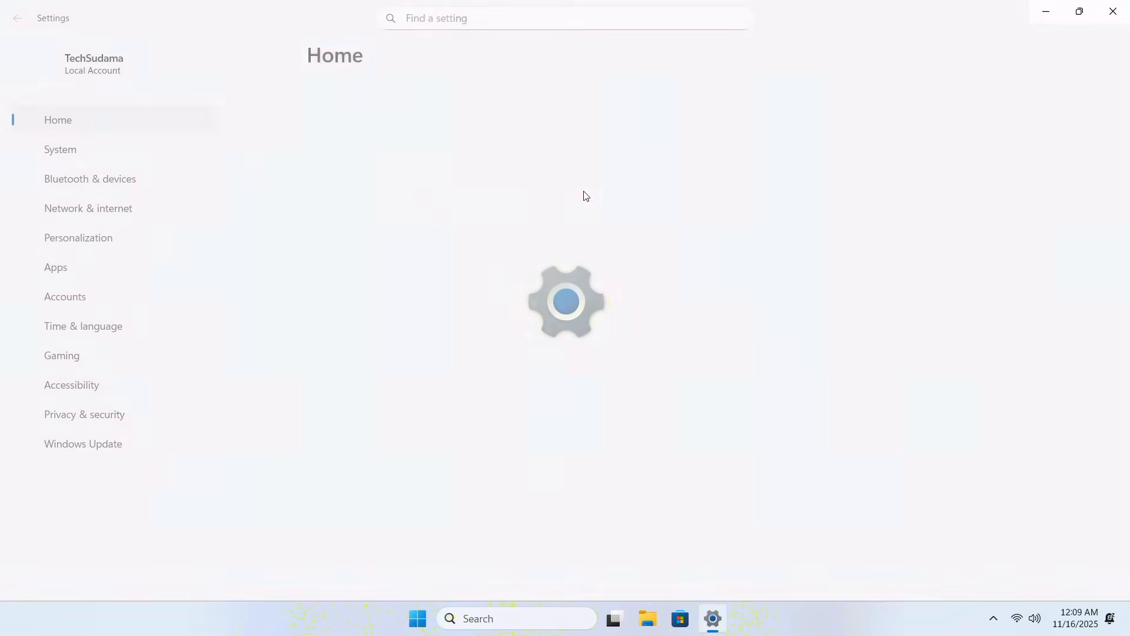
pyautogui.click(998, 123)
pyautogui.moveTo(904, 12); pyautogui.dragTo(778, 32)
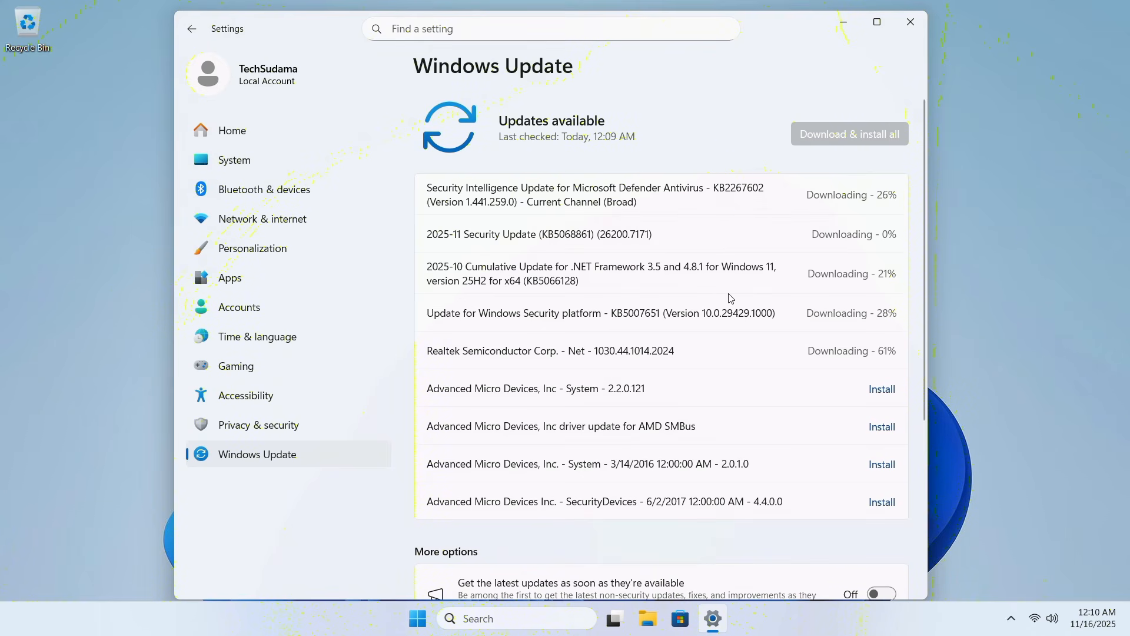
pyautogui.scroll(-5, 730, 298)
pyautogui.scroll(5, 730, 298)
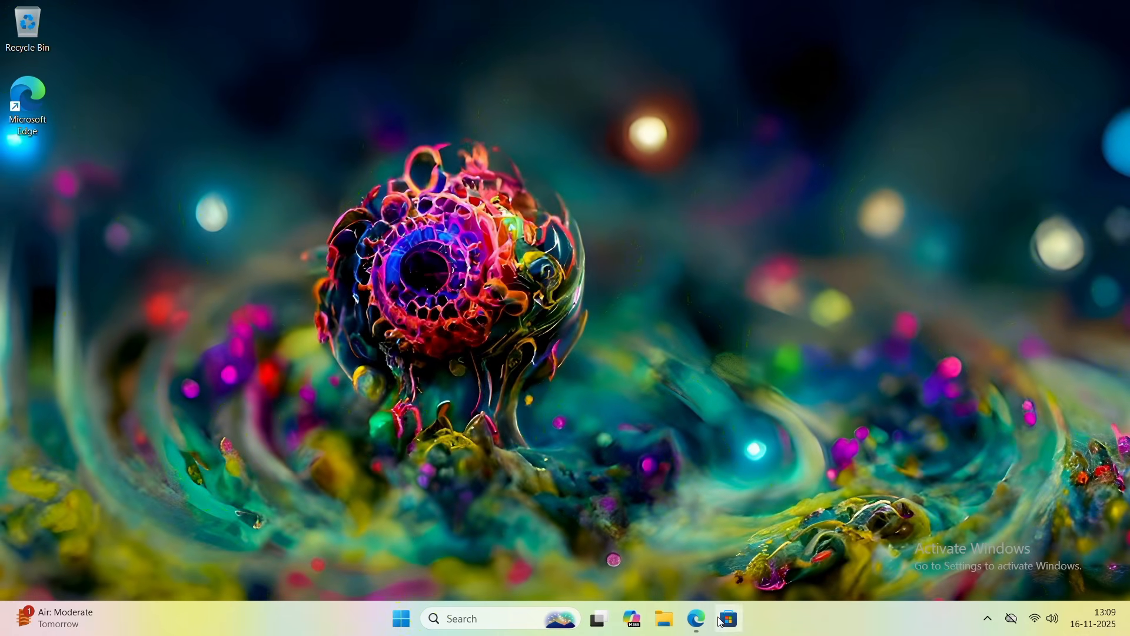
# - Switch to Microsoft Edge and look through the search results for tiny11
pyautogui.click(697, 623)
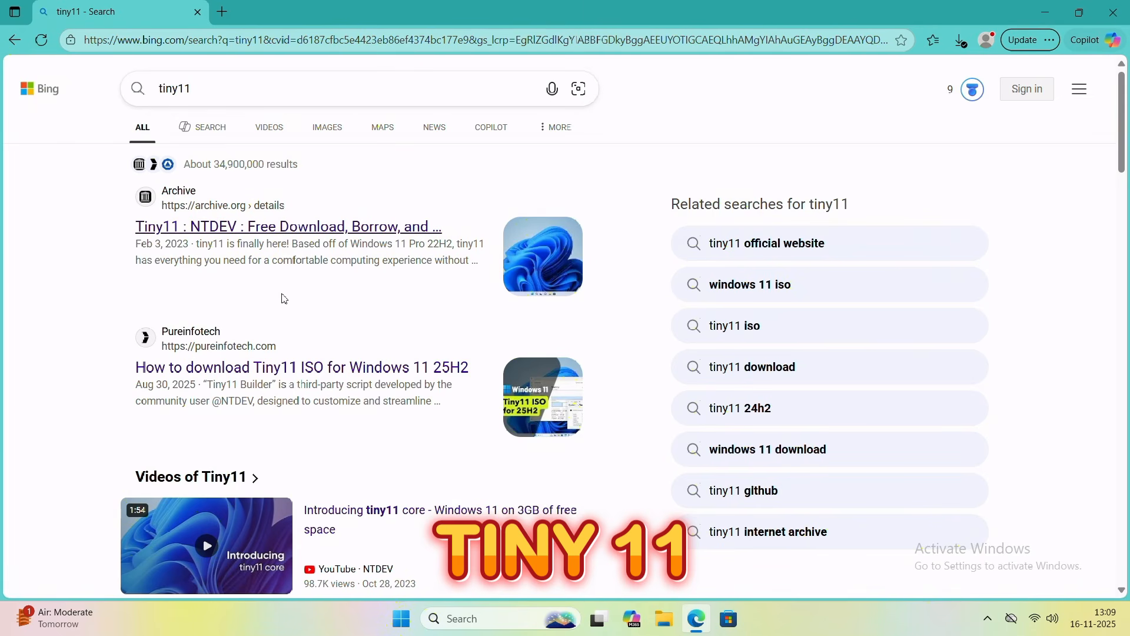
pyautogui.scroll(-3, 284, 299)
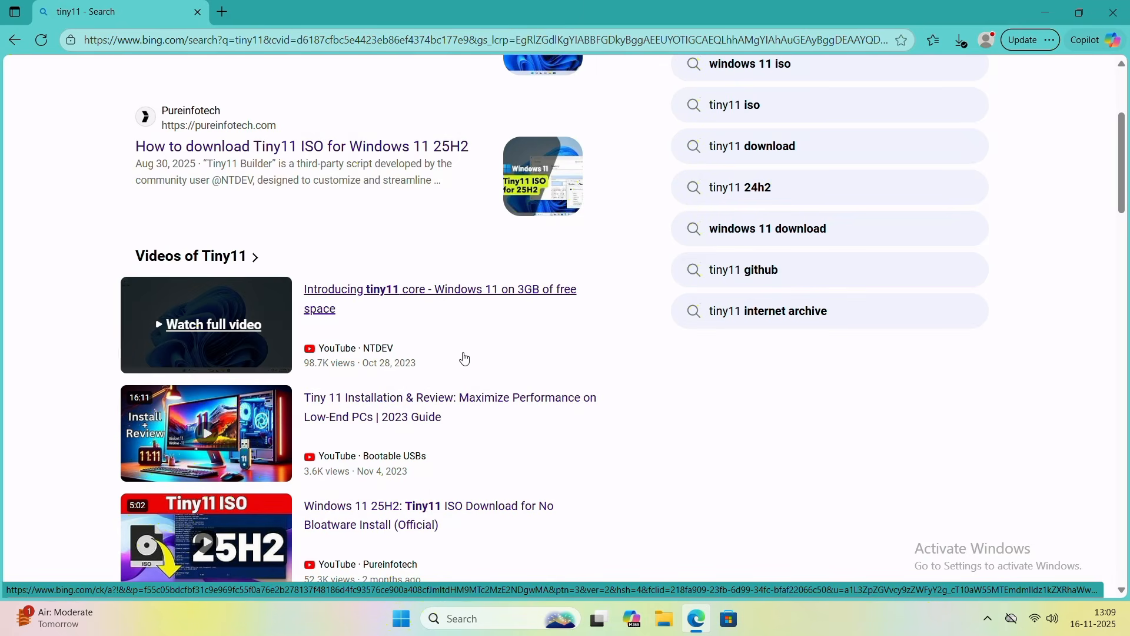
pyautogui.scroll(-8, 461, 358)
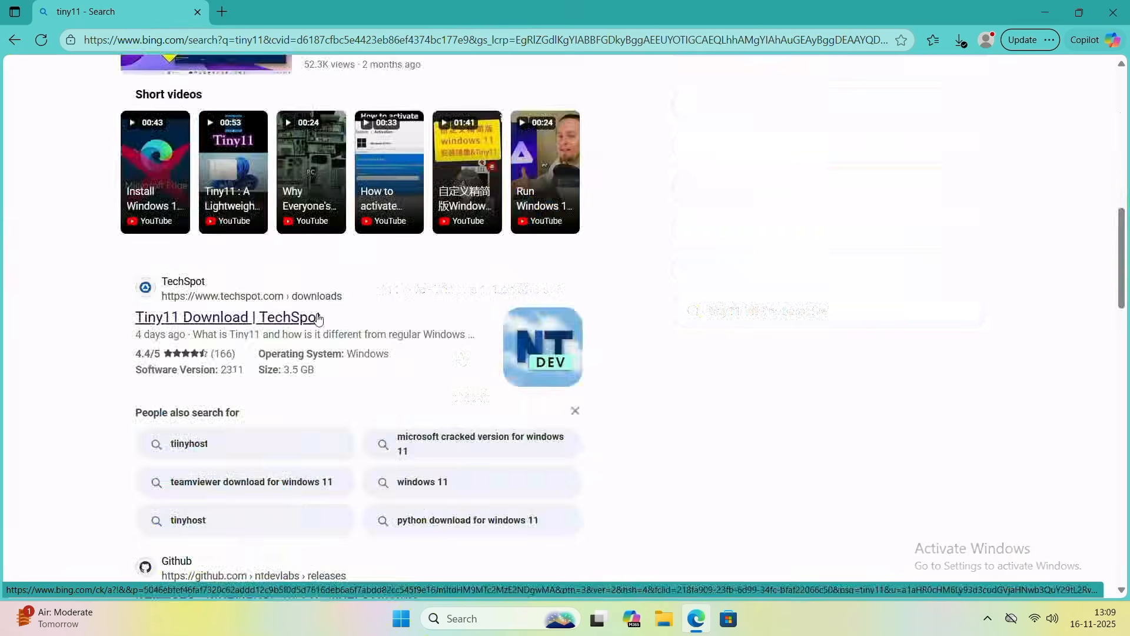
pyautogui.scroll(10, 386, 338)
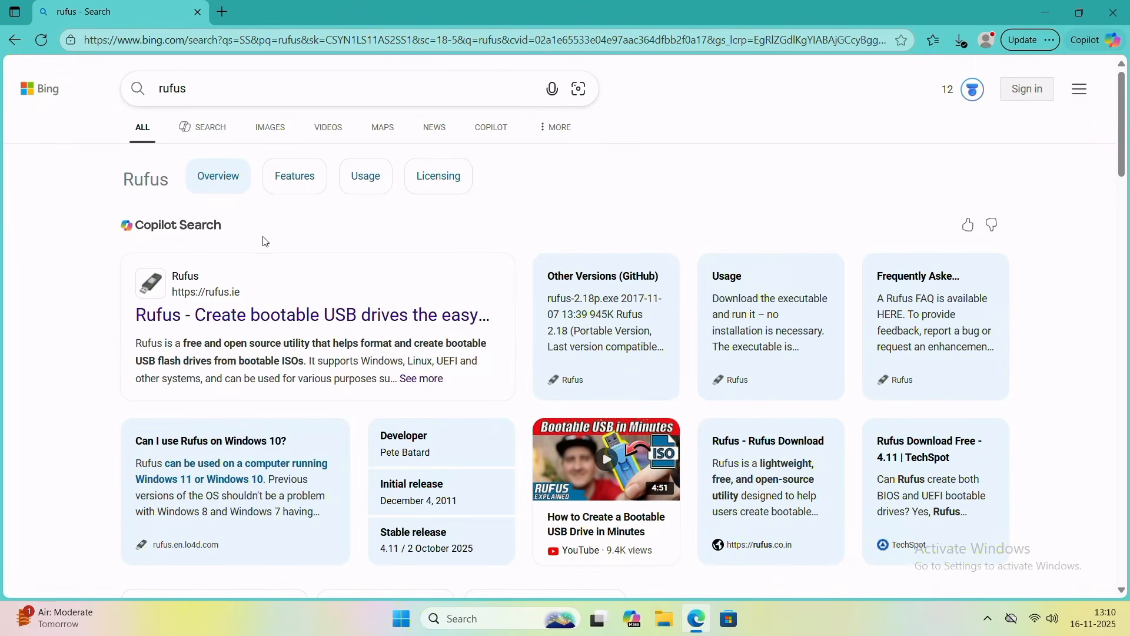
# - Download the standard Windows x64 release rufus-4.11.exe from the rufus.ie website, dismiss the ad and close the browser
pyautogui.click(251, 318)
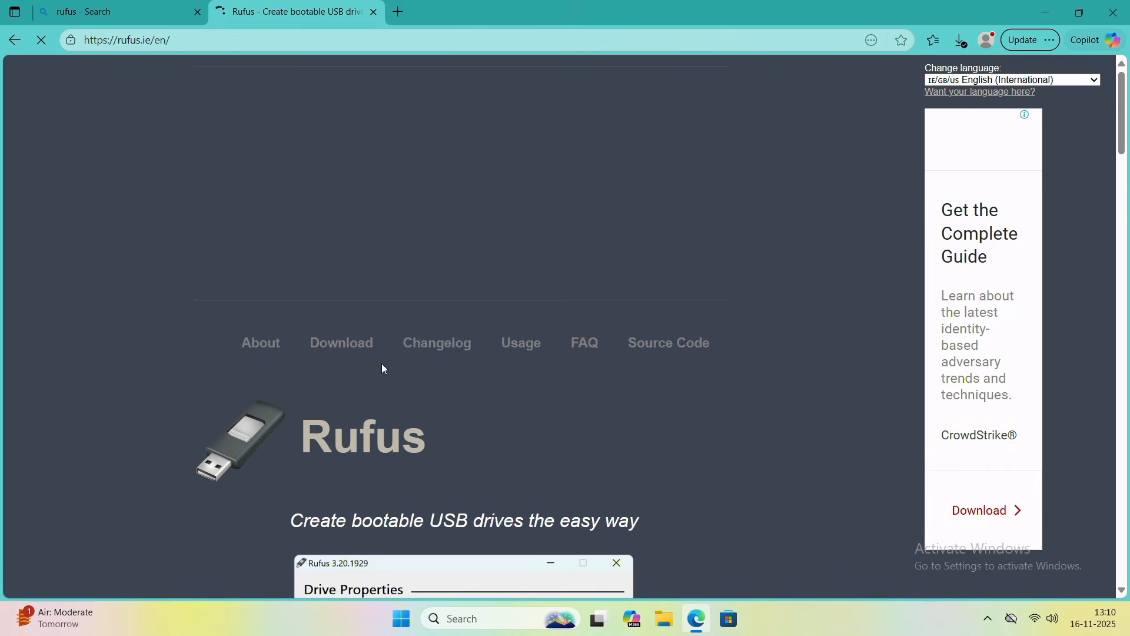
pyautogui.scroll(-10, 381, 362)
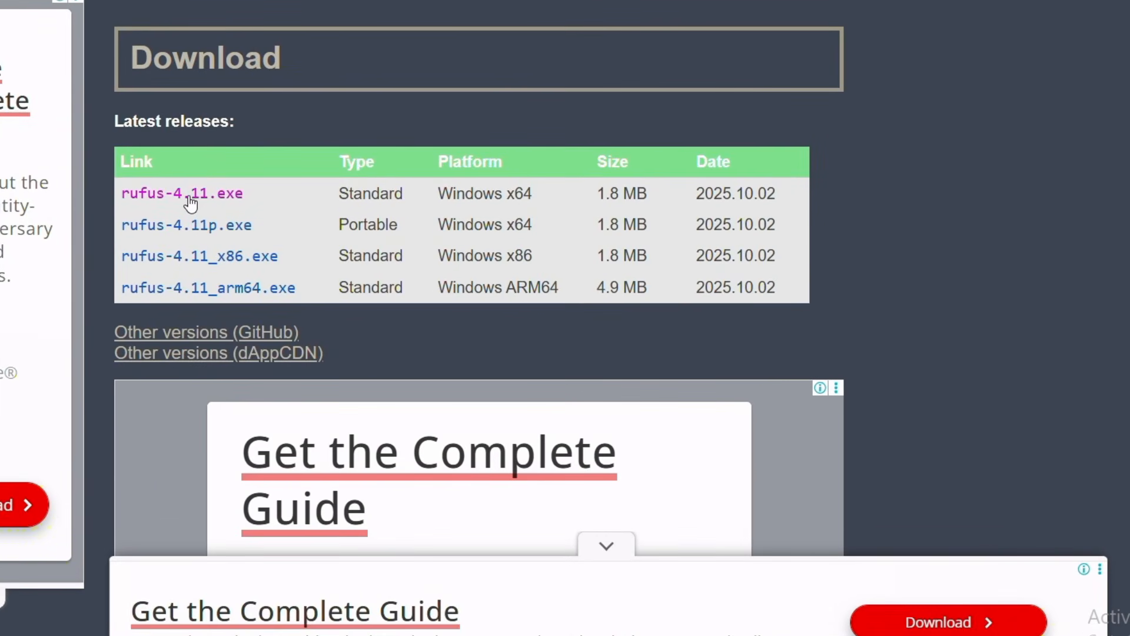
pyautogui.click(189, 203)
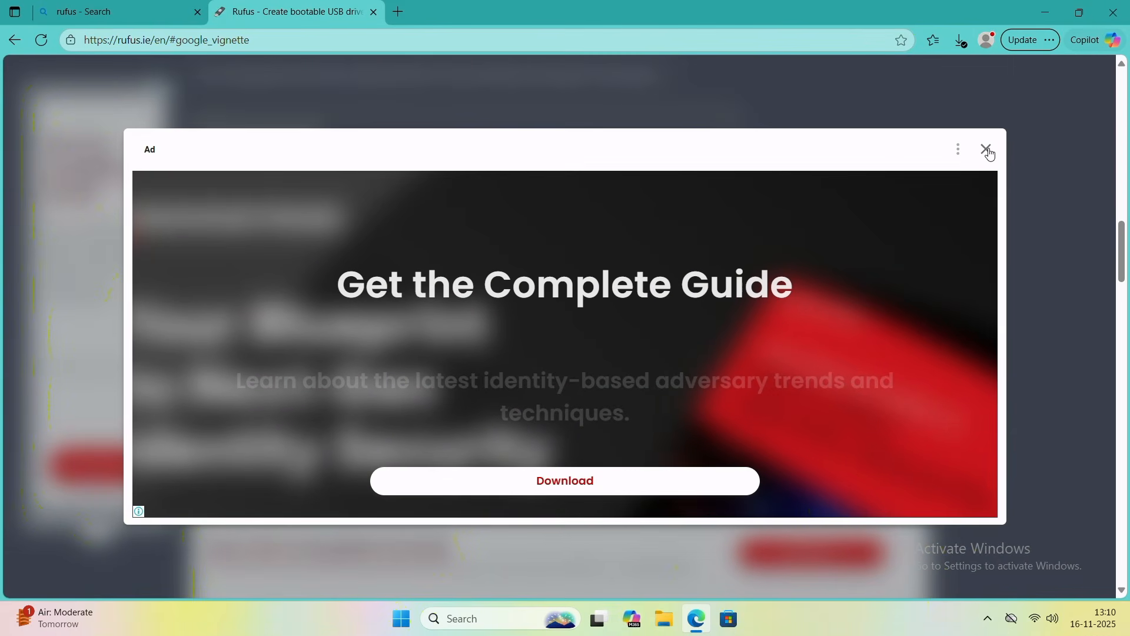
pyautogui.click(987, 150)
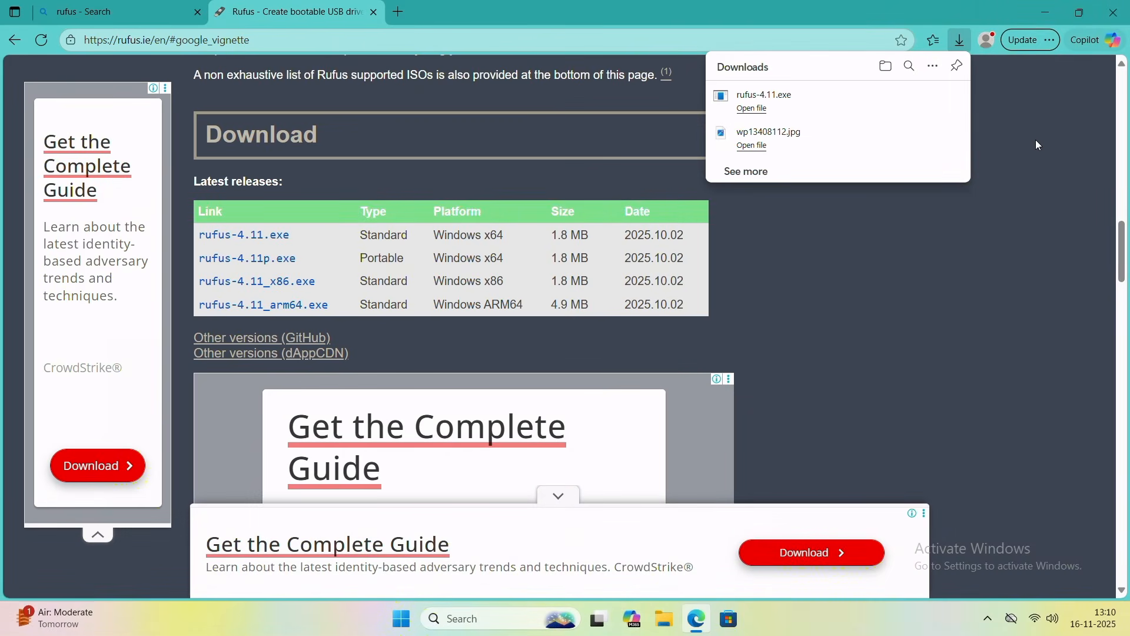
pyautogui.click(1113, 13)
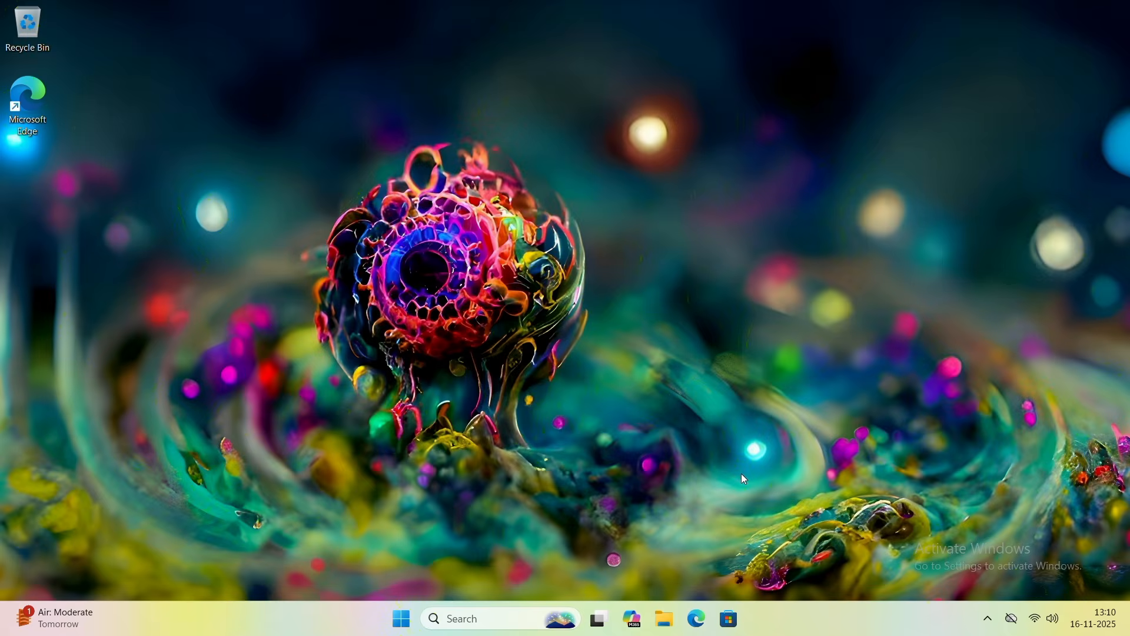
# - Launch rufus-4.11 from the Downloads folder and minimise the File Explorer window
pyautogui.click(673, 629)
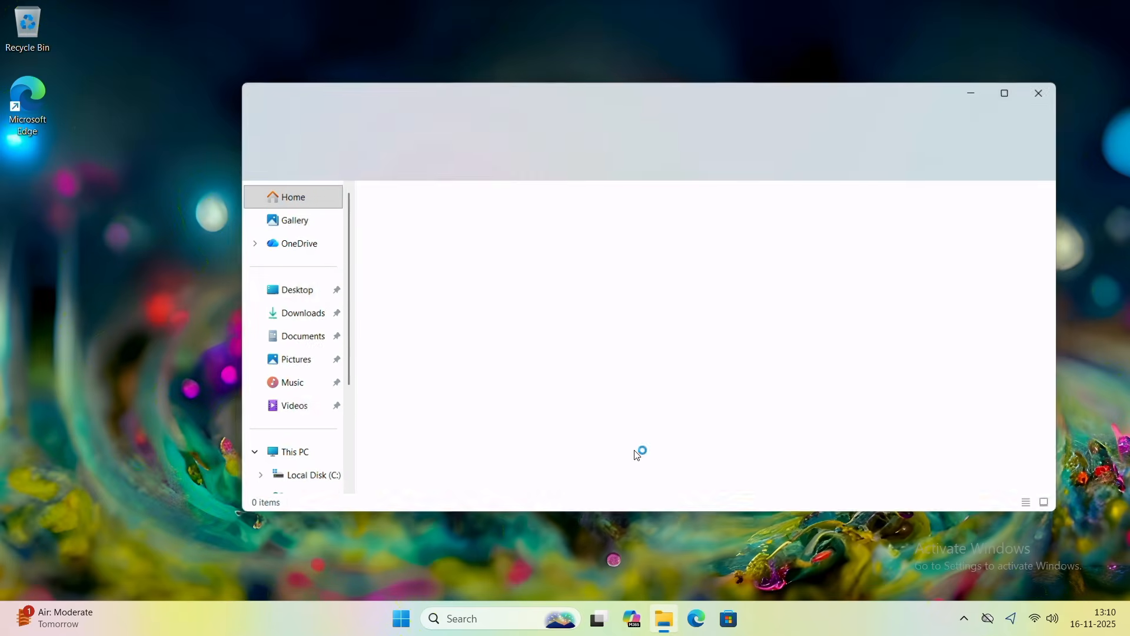
pyautogui.click(273, 324)
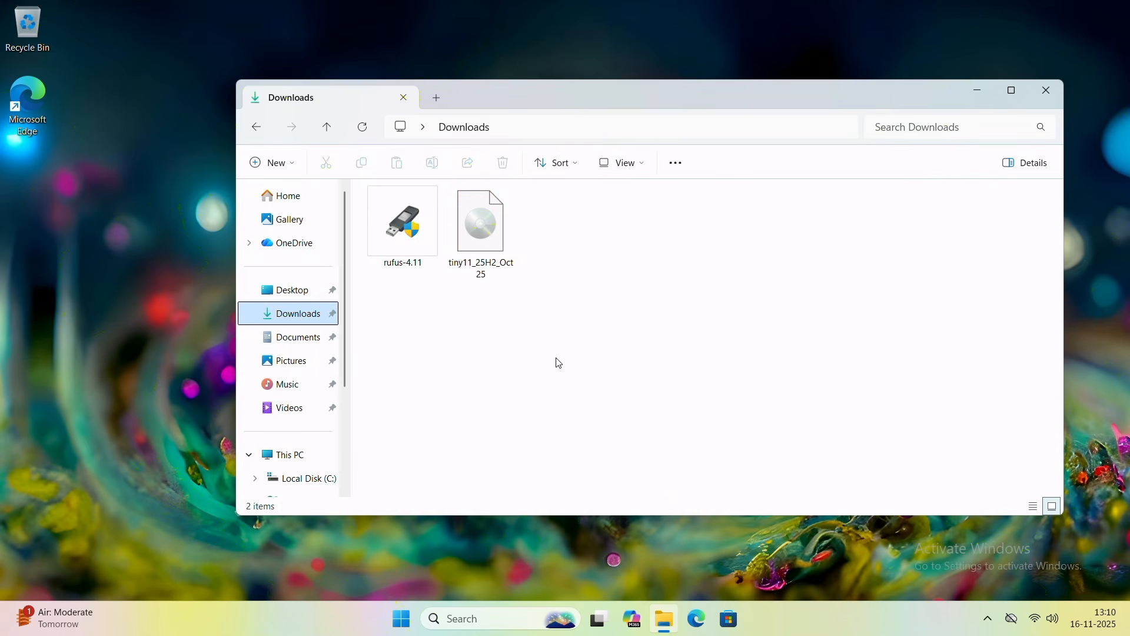
pyautogui.doubleClick(404, 223)
pyautogui.click(496, 434)
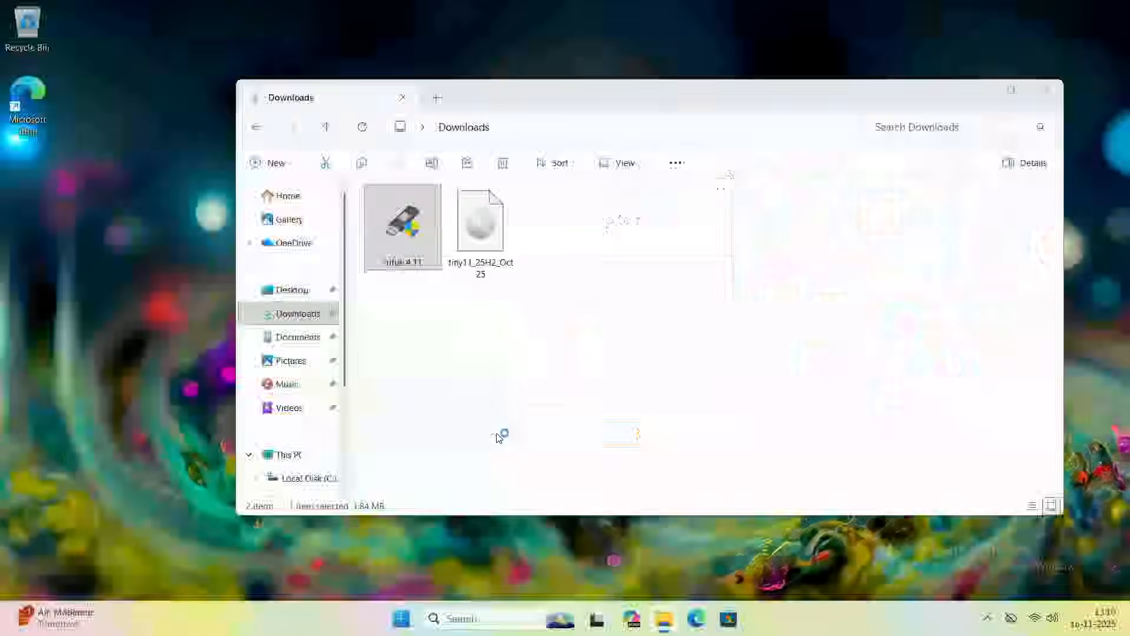
pyautogui.click(611, 335)
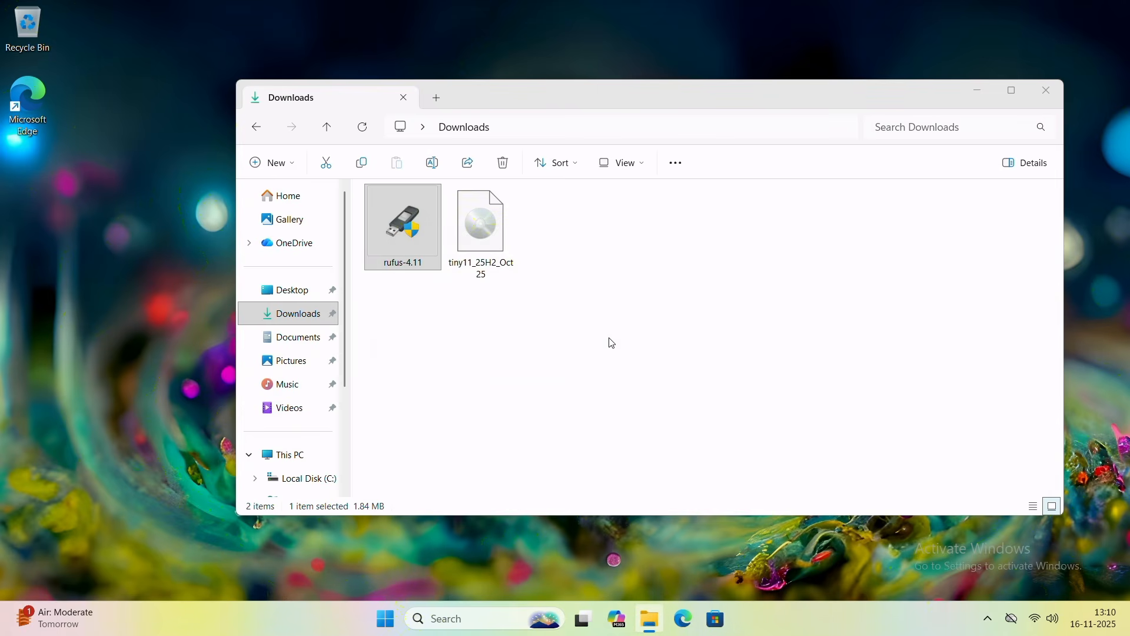
pyautogui.click(979, 90)
# - Load the tiny11_25H2_Oct25 image as the boot selection and set the partition scheme to GPT
pyautogui.click(710, 159)
pyautogui.click(615, 207)
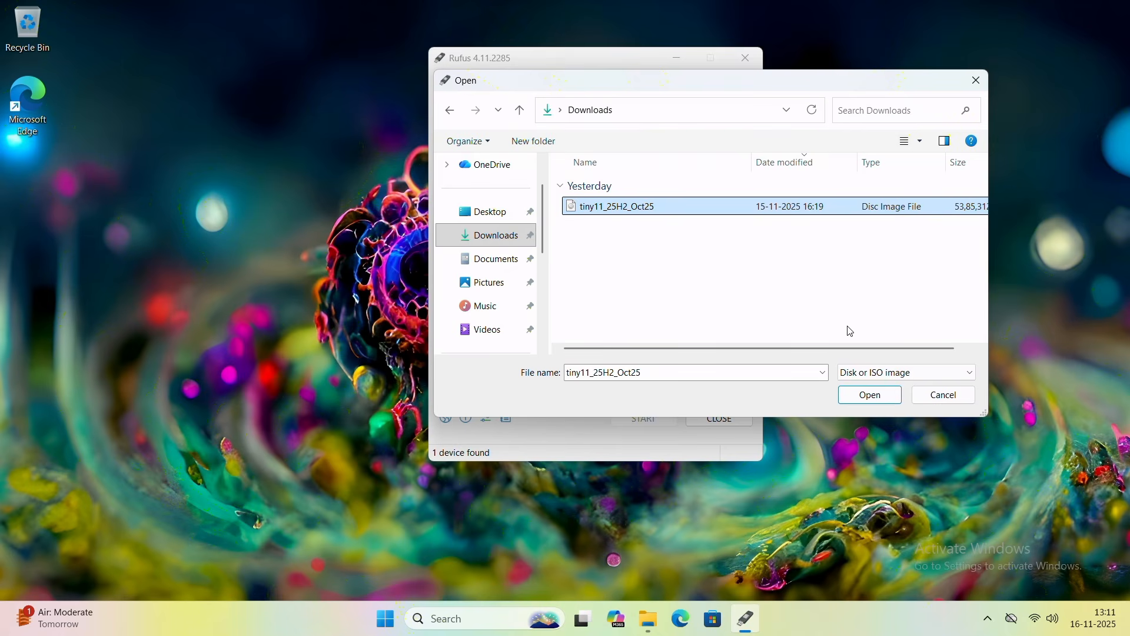
pyautogui.click(874, 395)
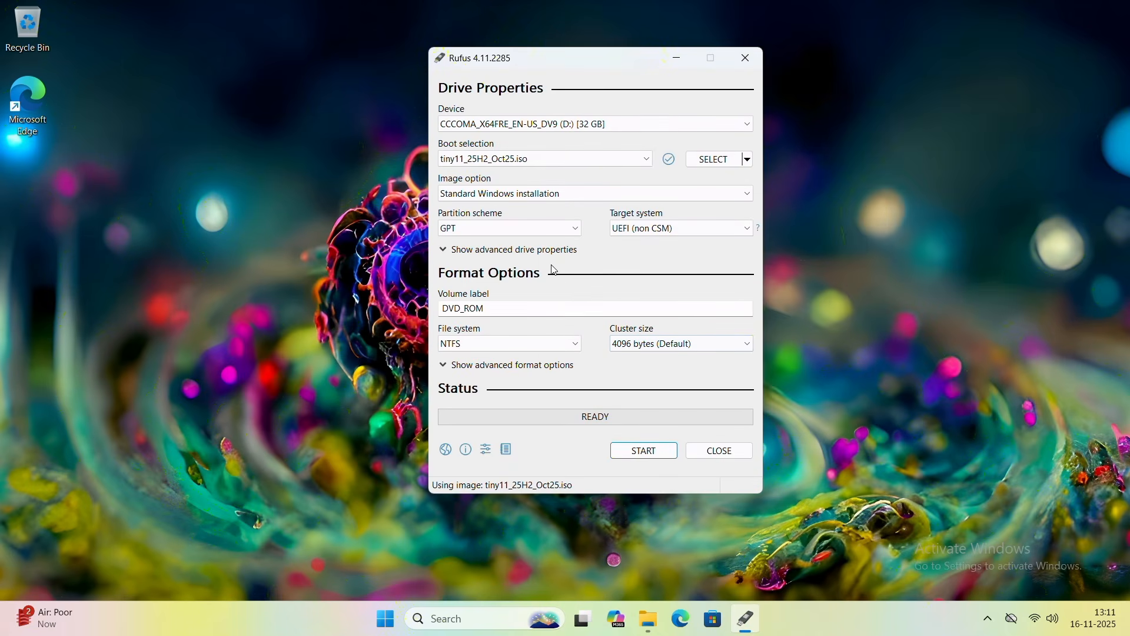
pyautogui.click(575, 228)
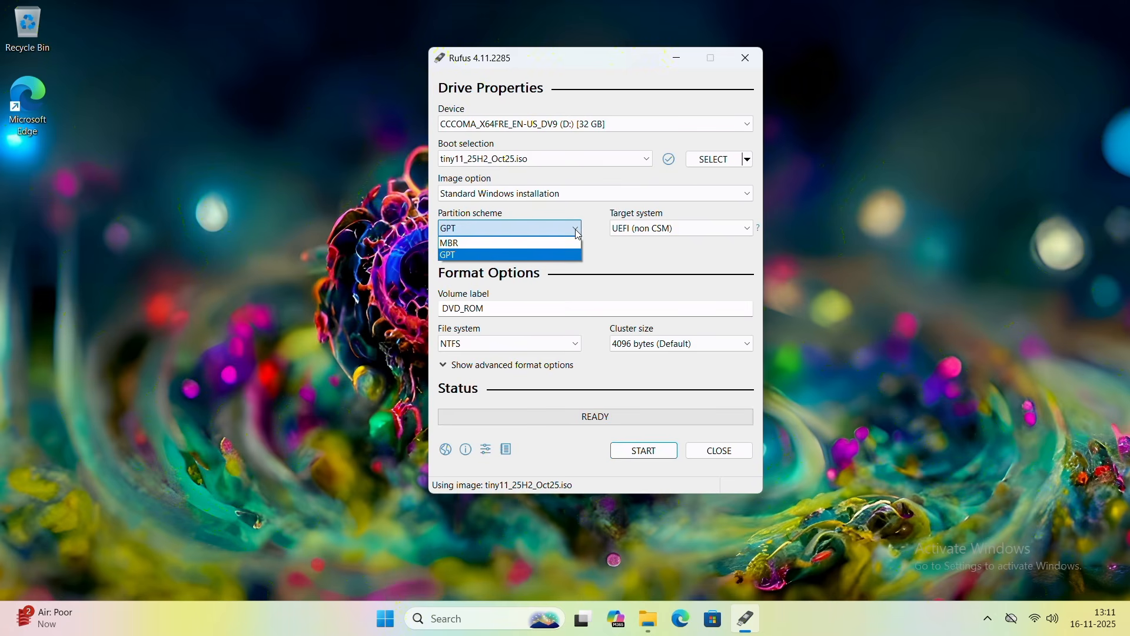
pyautogui.click(471, 258)
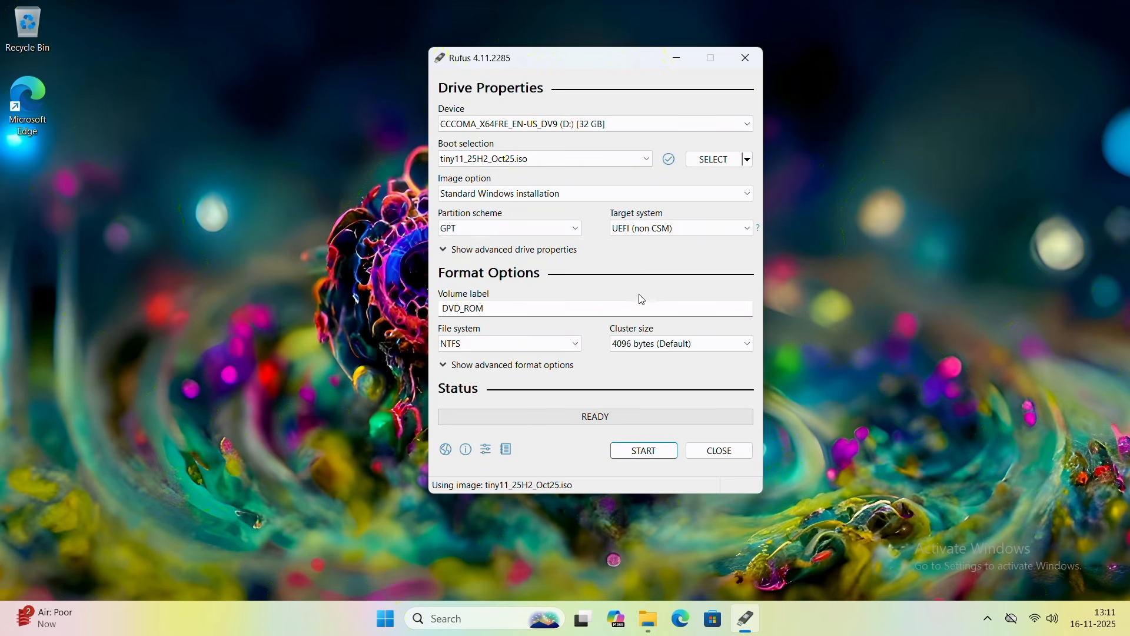
# - Start creating the bootable USB drive and accept the download of the updated DBX files
pyautogui.click(642, 462)
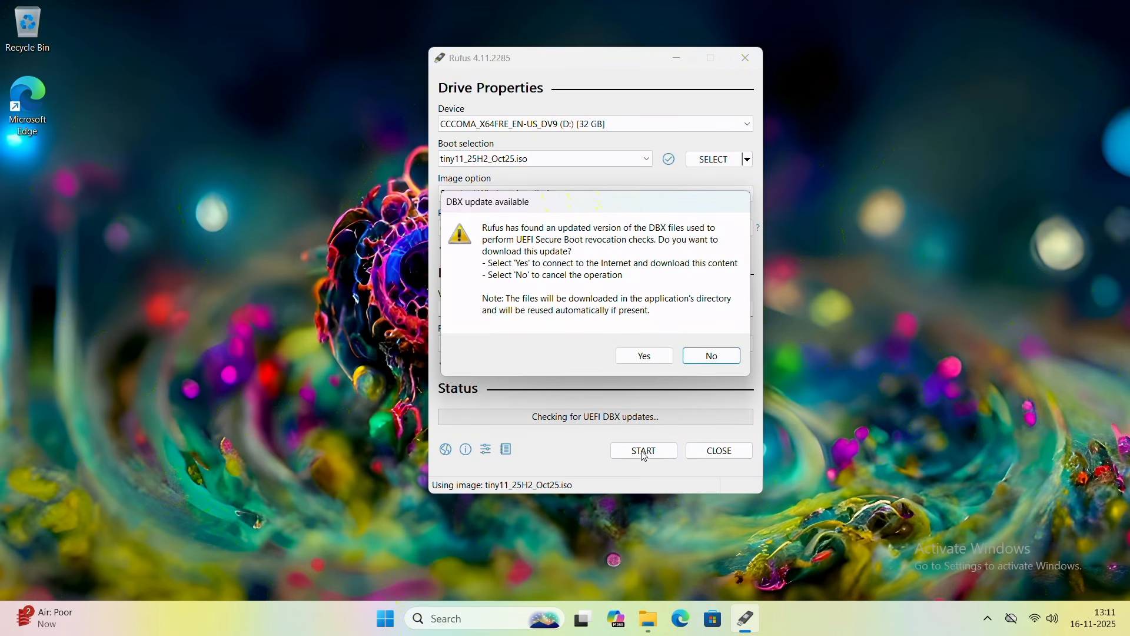
pyautogui.click(639, 357)
pyautogui.click(642, 451)
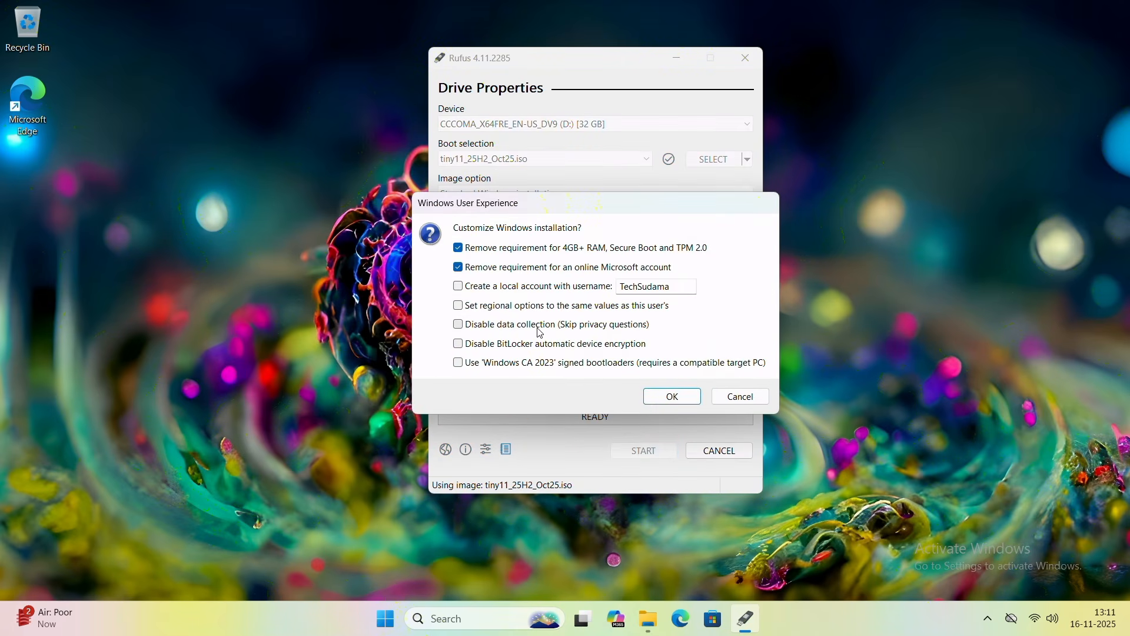
# - Add local account creation to the Windows installation customizations and confirm erasing the USB drive to begin writing
pyautogui.click(458, 287)
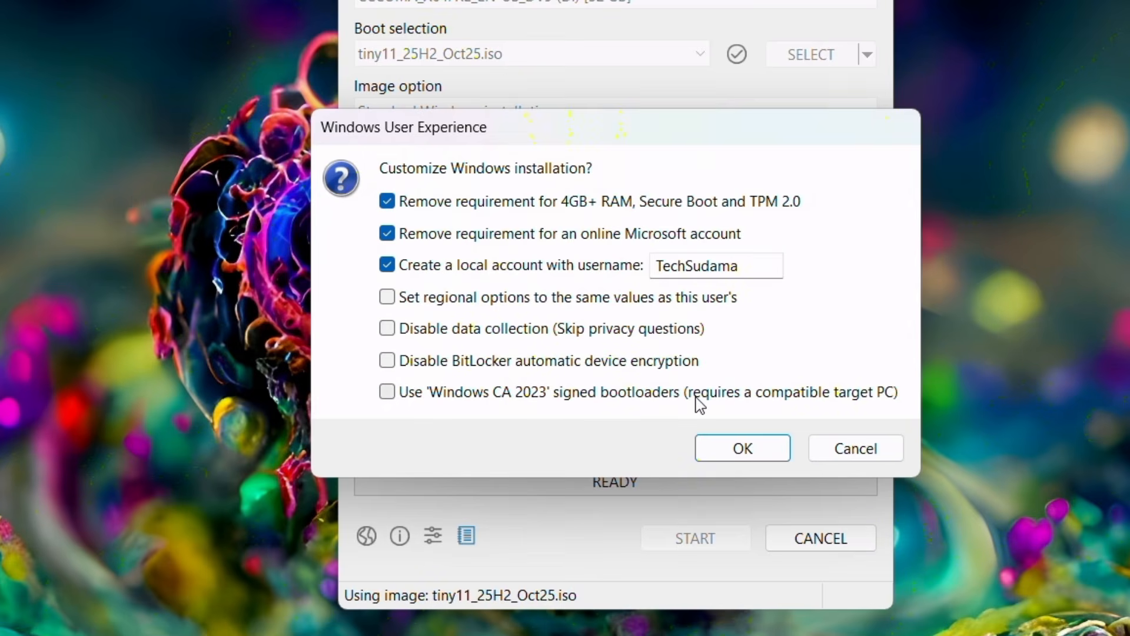
pyautogui.click(742, 450)
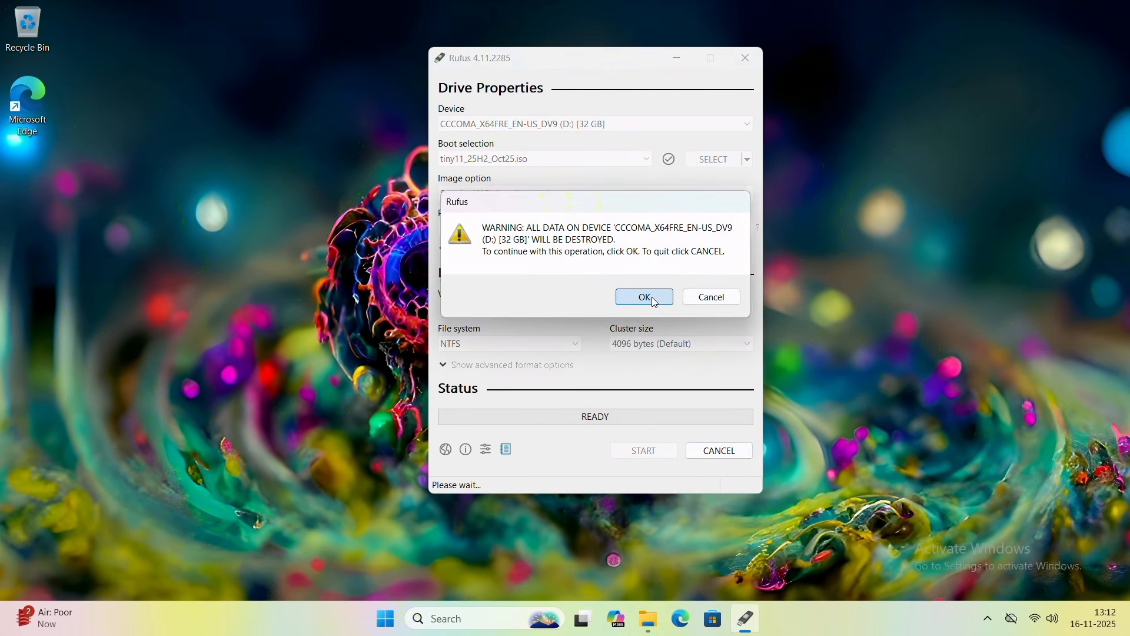
pyautogui.click(684, 286)
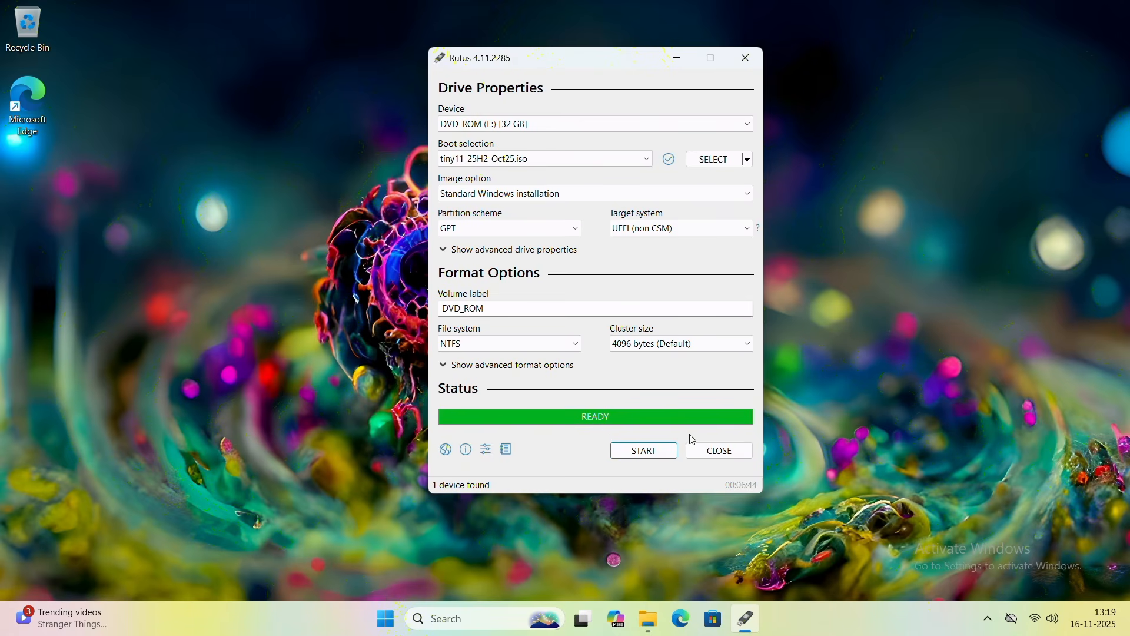
# - Close Rufus and restart the computer
pyautogui.click(720, 446)
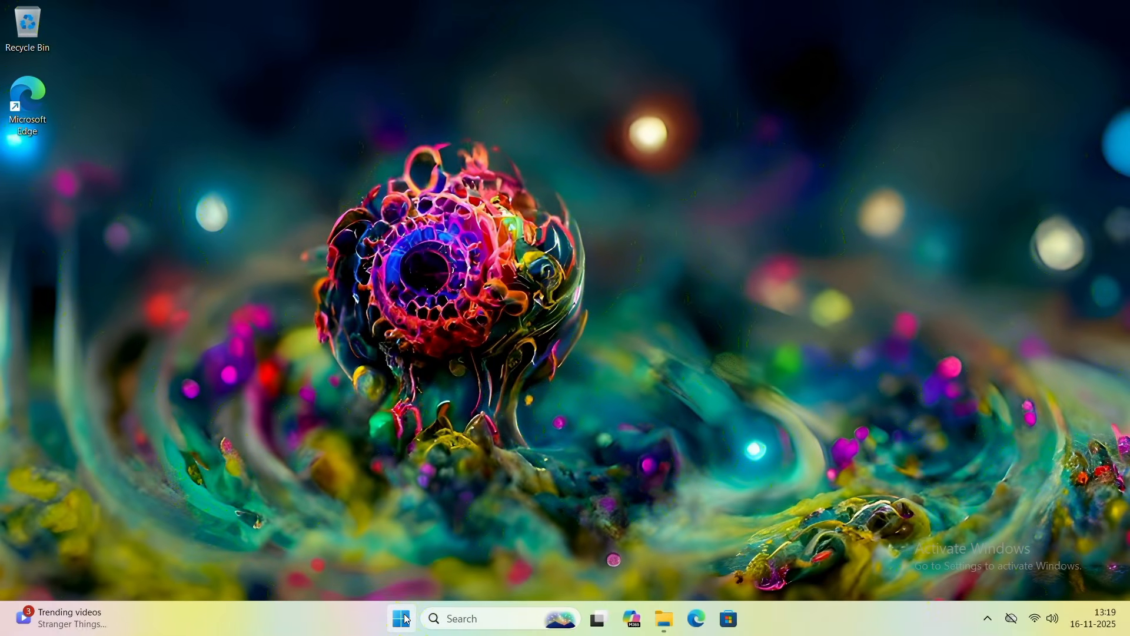
pyautogui.click(402, 619)
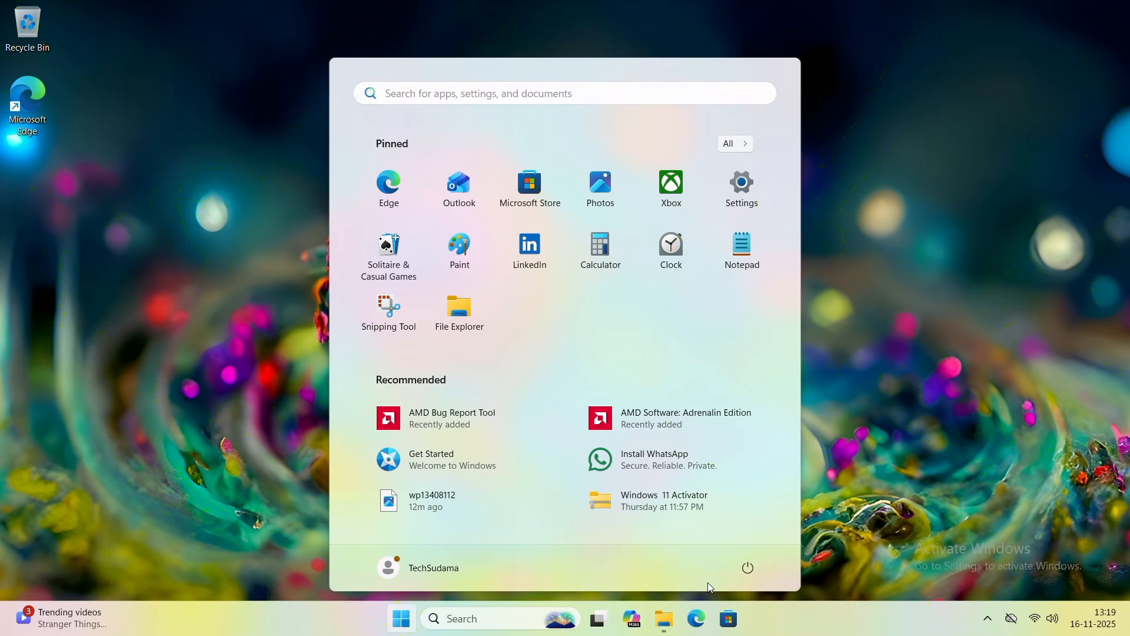
pyautogui.click(747, 572)
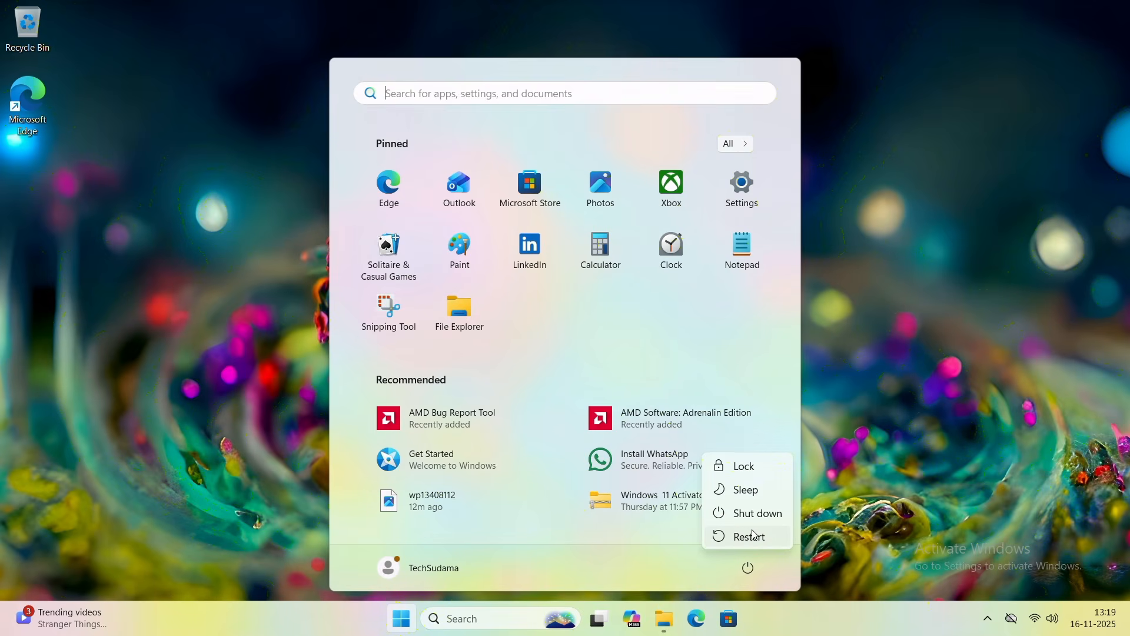
pyautogui.click(754, 534)
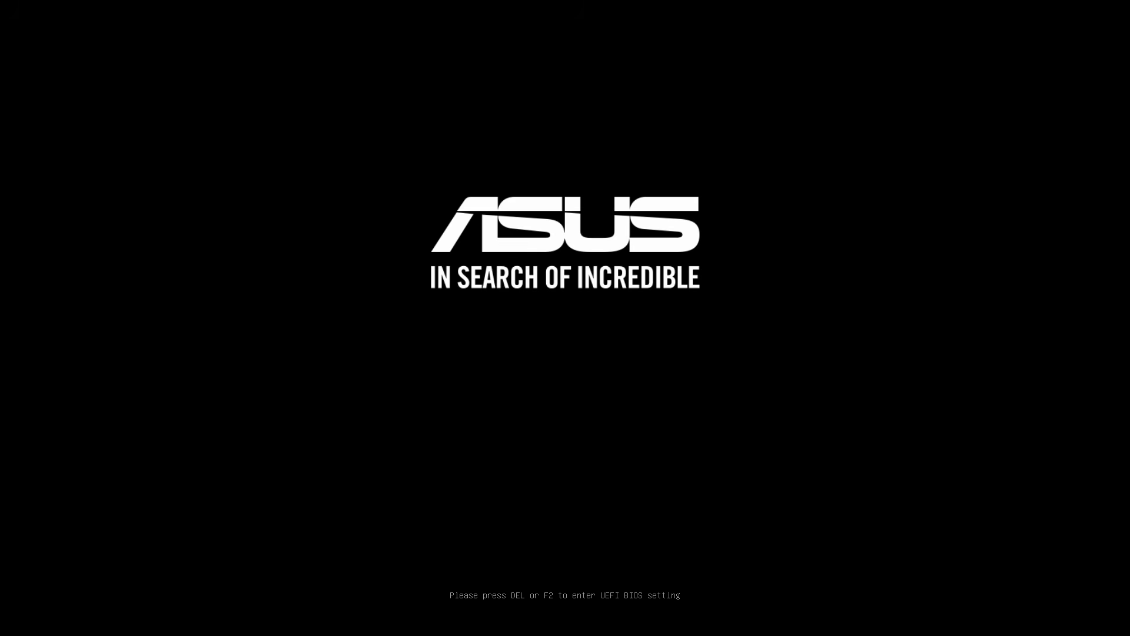
# - Open the boot device selection during startup and boot from UEFI: USB, Partition 2
pyautogui.press('F8')
pyautogui.press('Down')
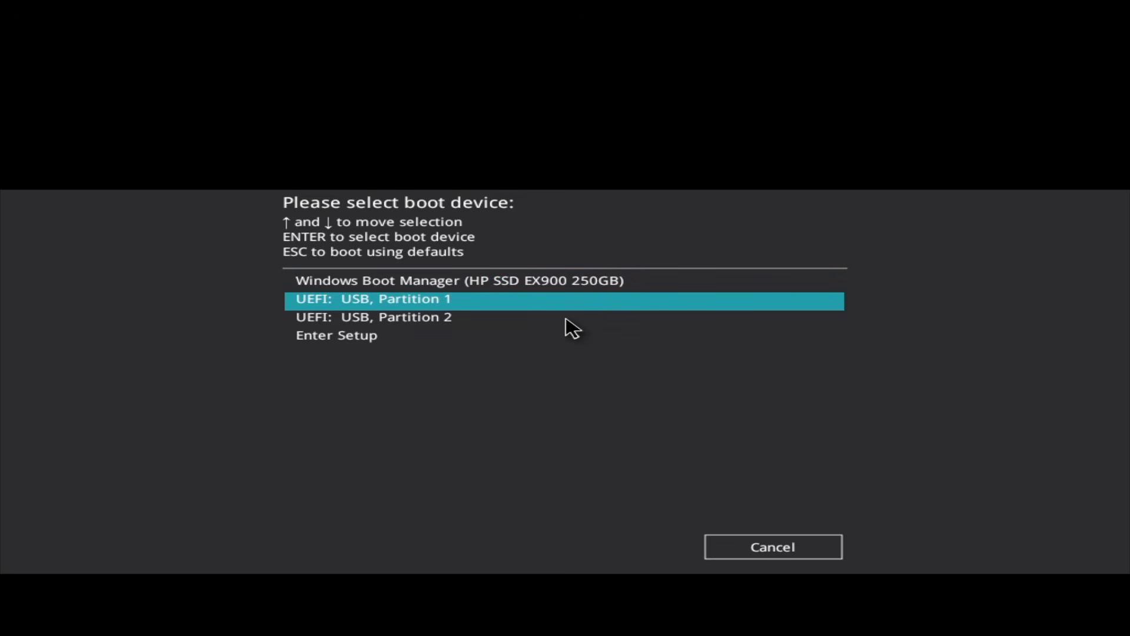
pyautogui.press('Down')
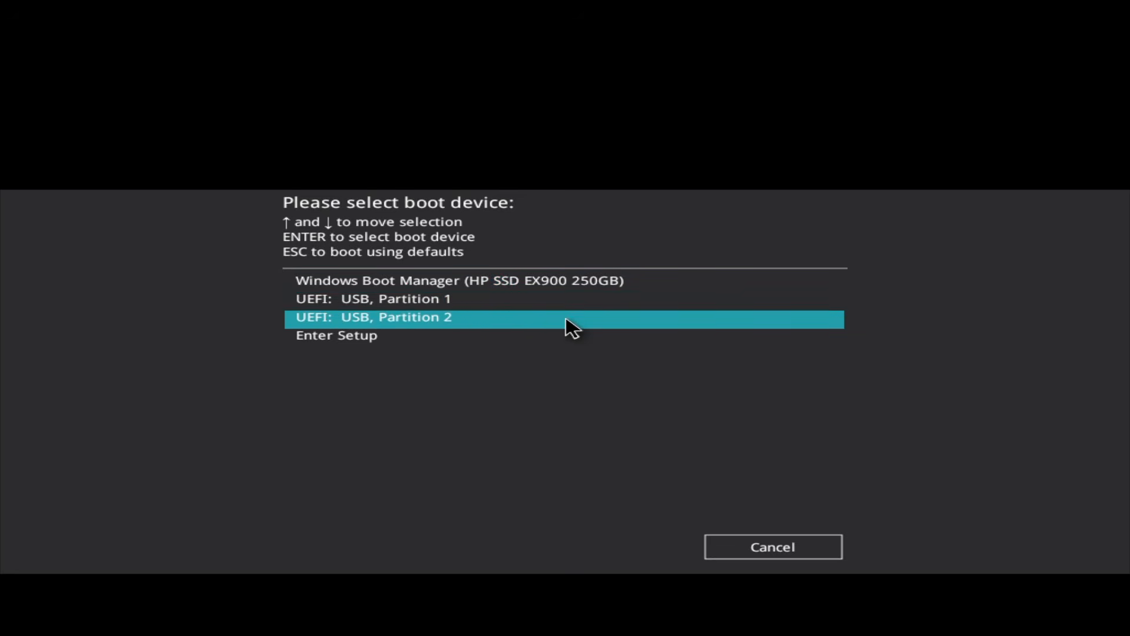
pyautogui.press('Return')
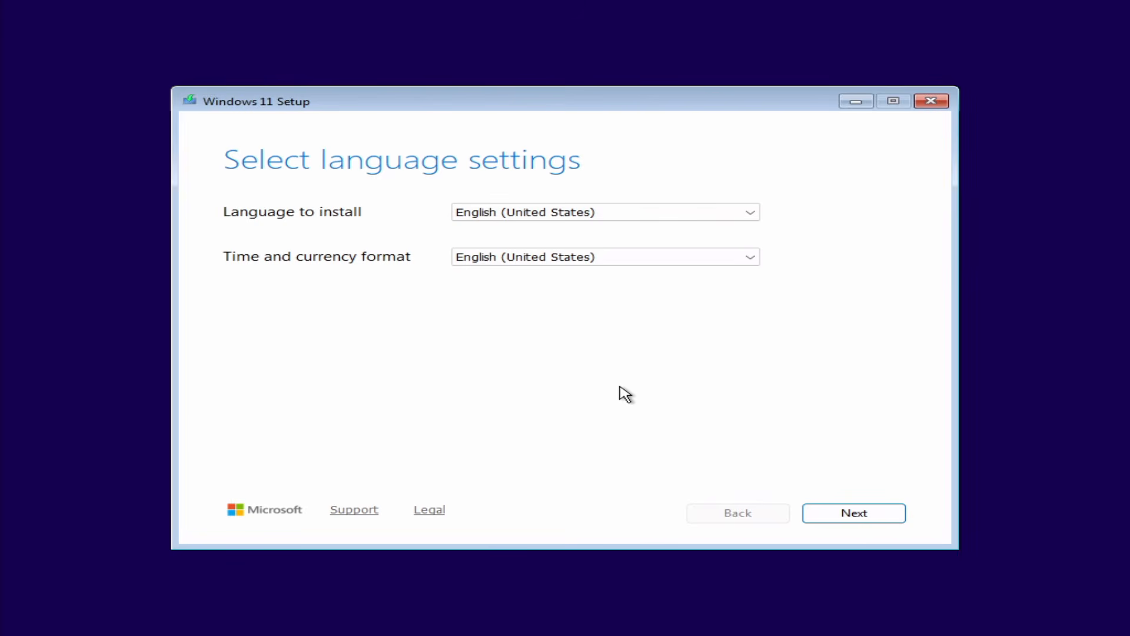
# - Accept English (United States) as the language and format and US as the keyboard, and continue to the install location selection
pyautogui.click(854, 514)
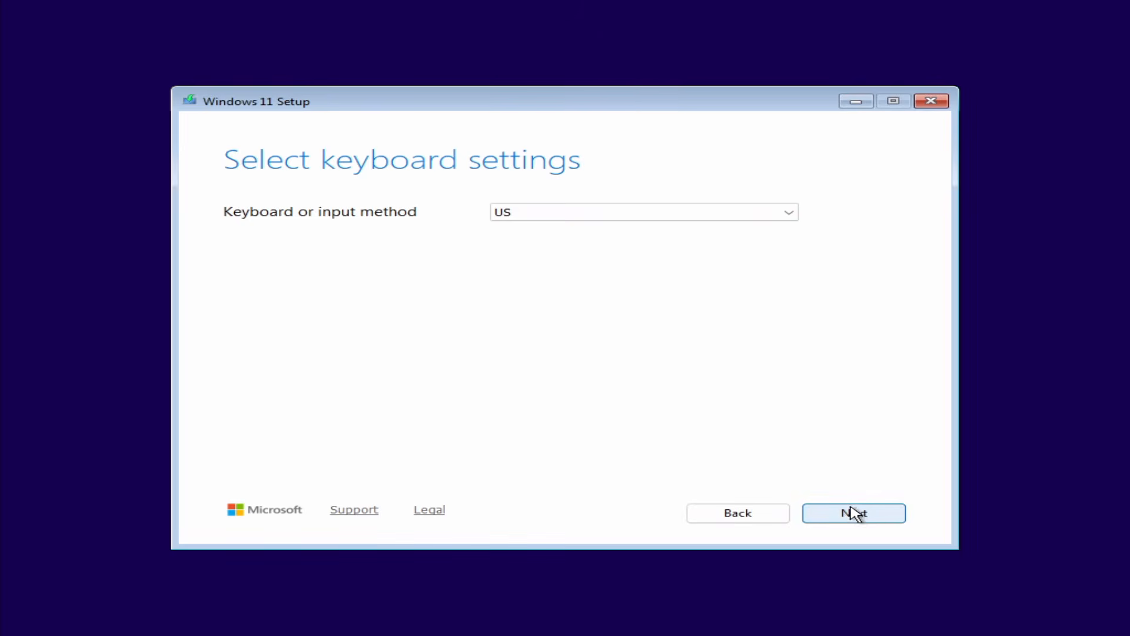
pyautogui.click(852, 514)
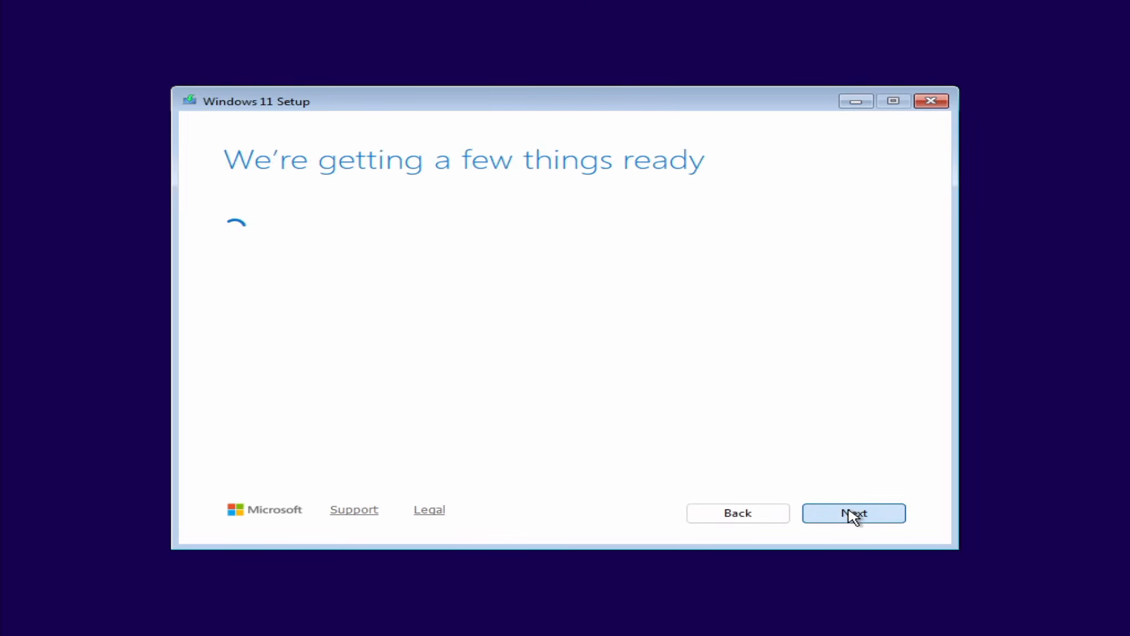
pyautogui.click(846, 514)
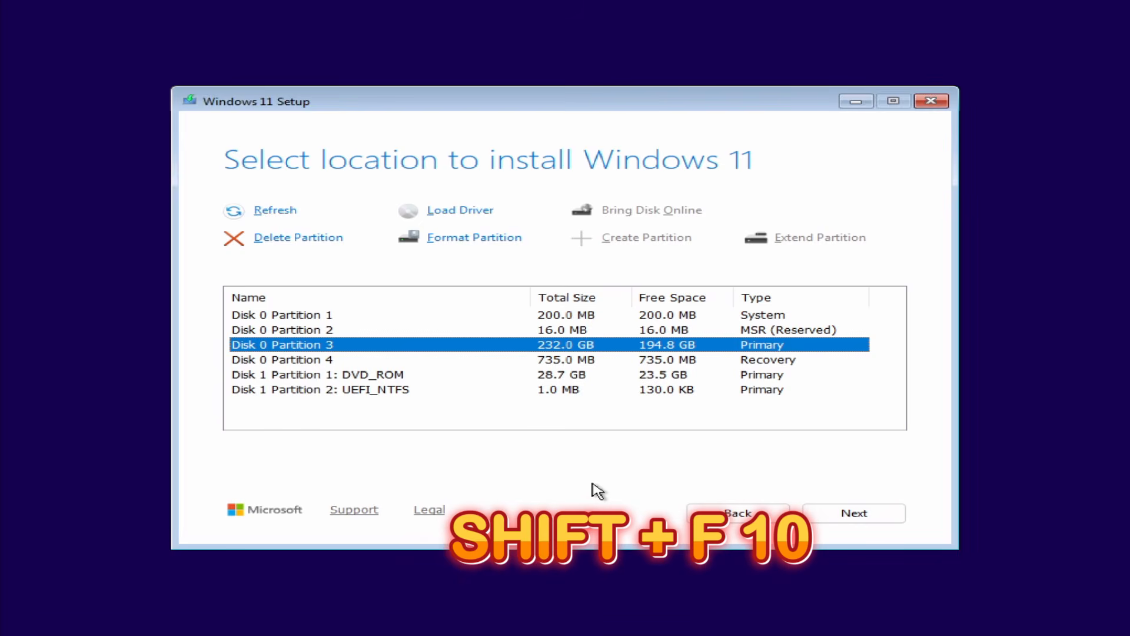
# - Open a command prompt over the setup, start diskpart and list the disks
pyautogui.hotkey('shift', 'F10')
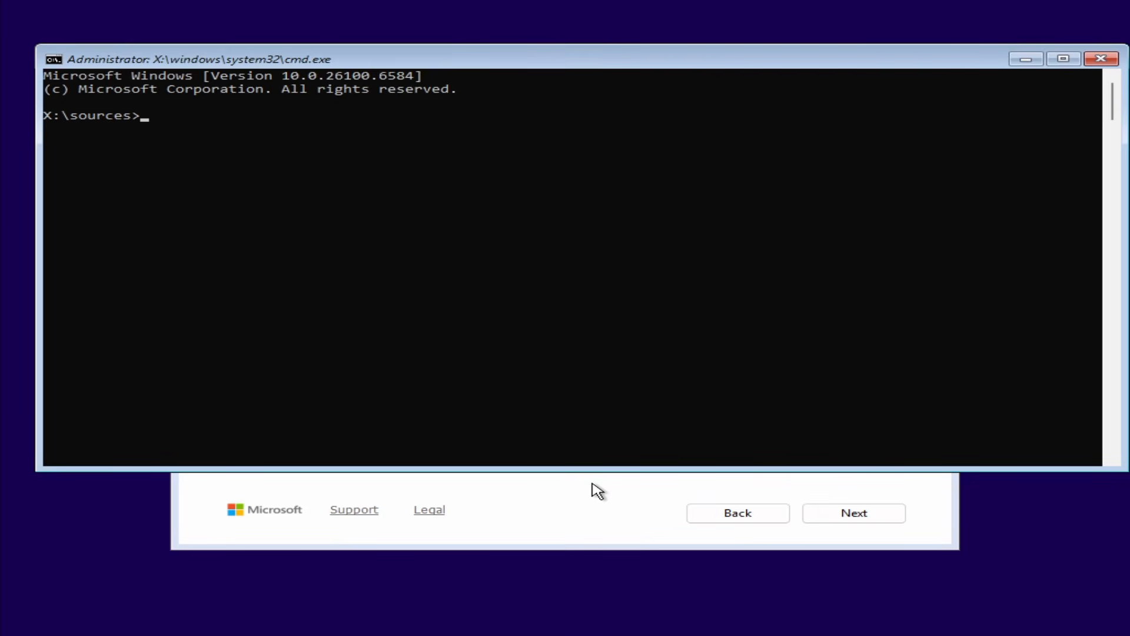
pyautogui.write('diskpart')
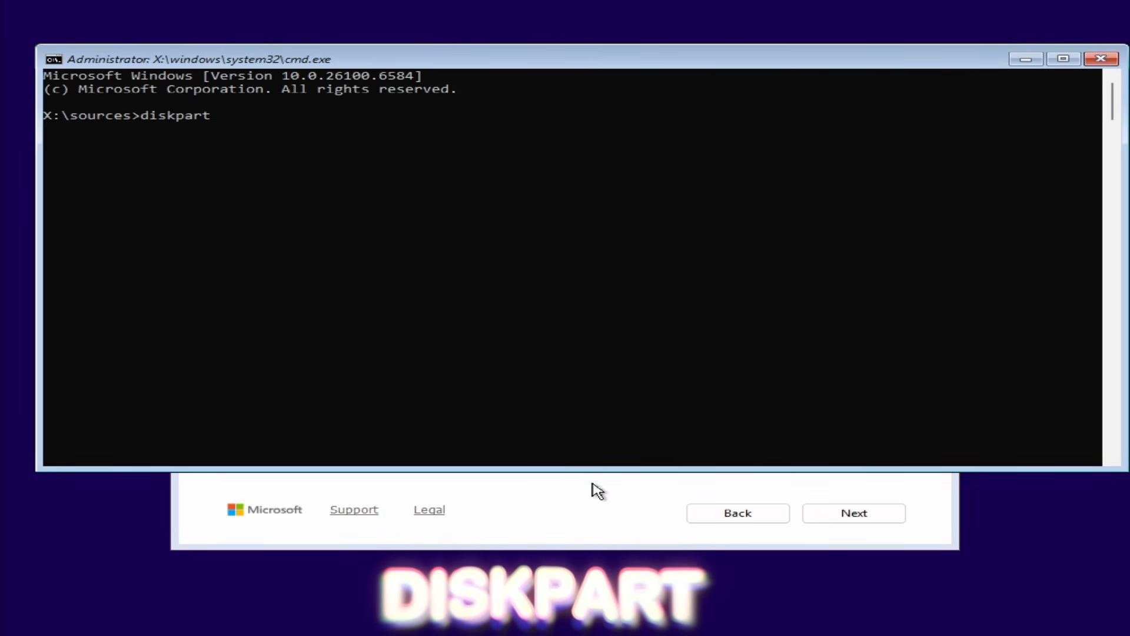
pyautogui.press('Return')
pyautogui.write('list disk')
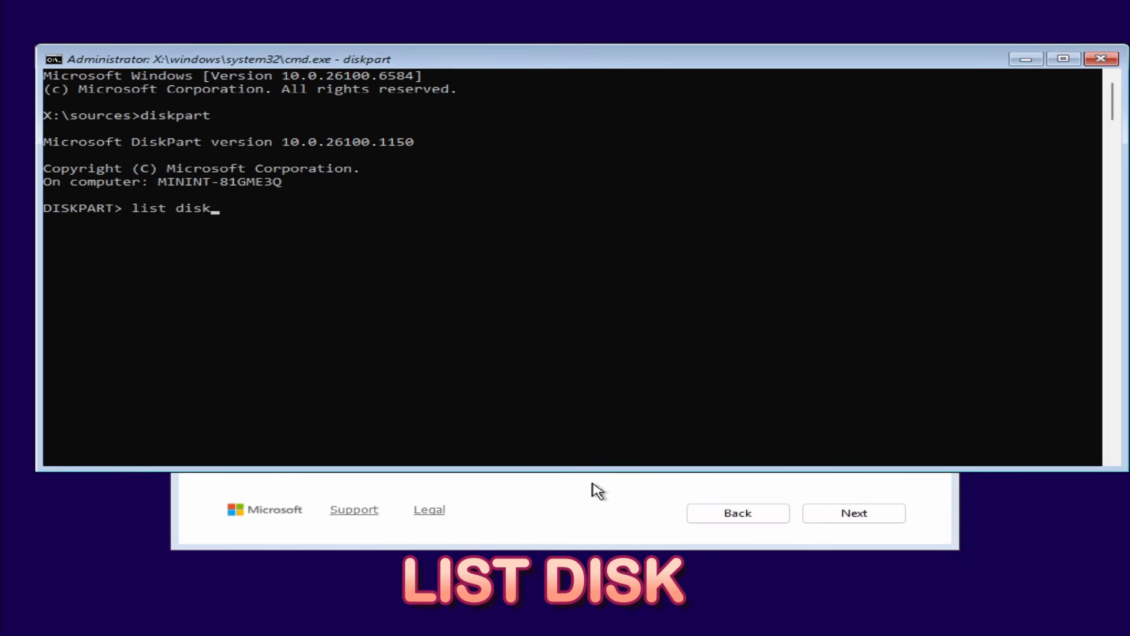
pyautogui.press('Return')
# - Select disk 0 in DiskPart, wipe it with the clean command and close the command prompt
pyautogui.write('sel disk 0')
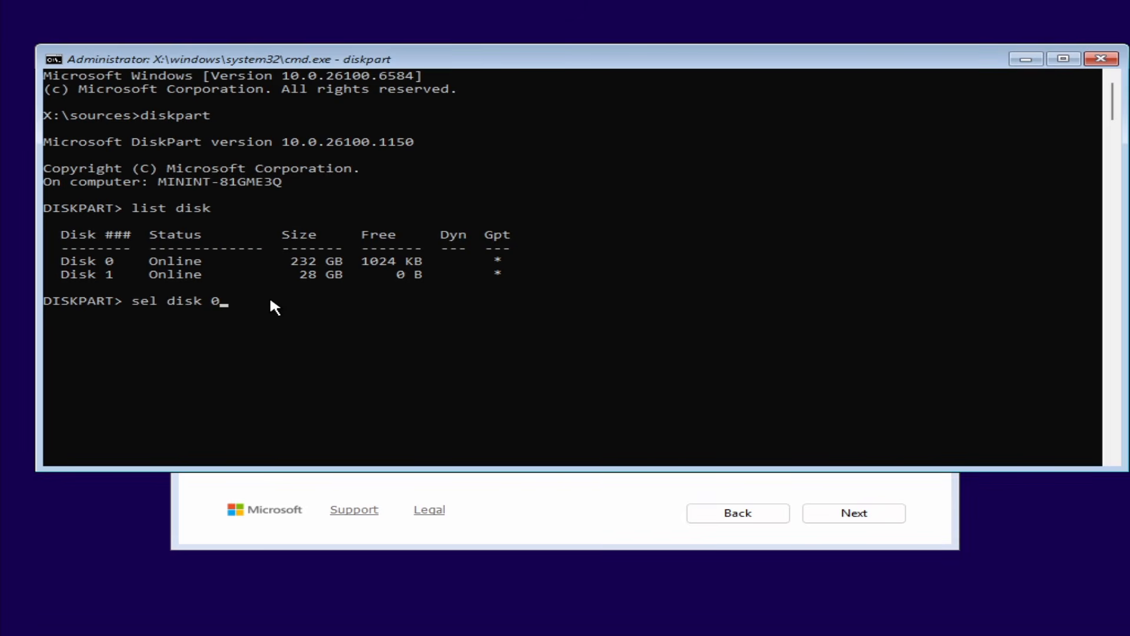
pyautogui.press('Return')
pyautogui.write('clean')
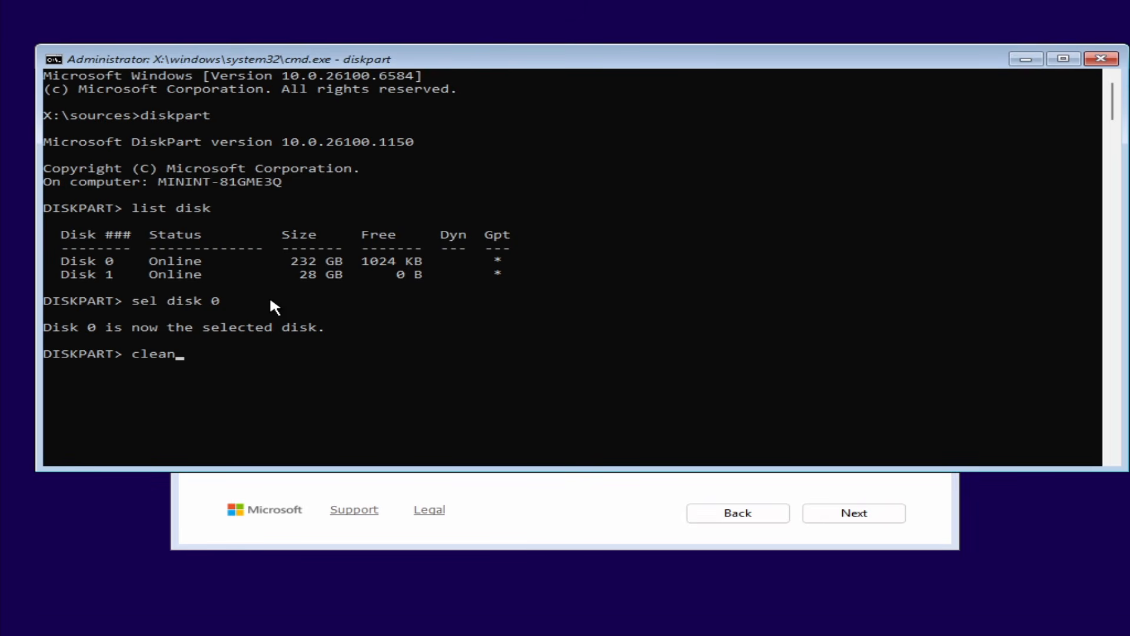
pyautogui.press('Return')
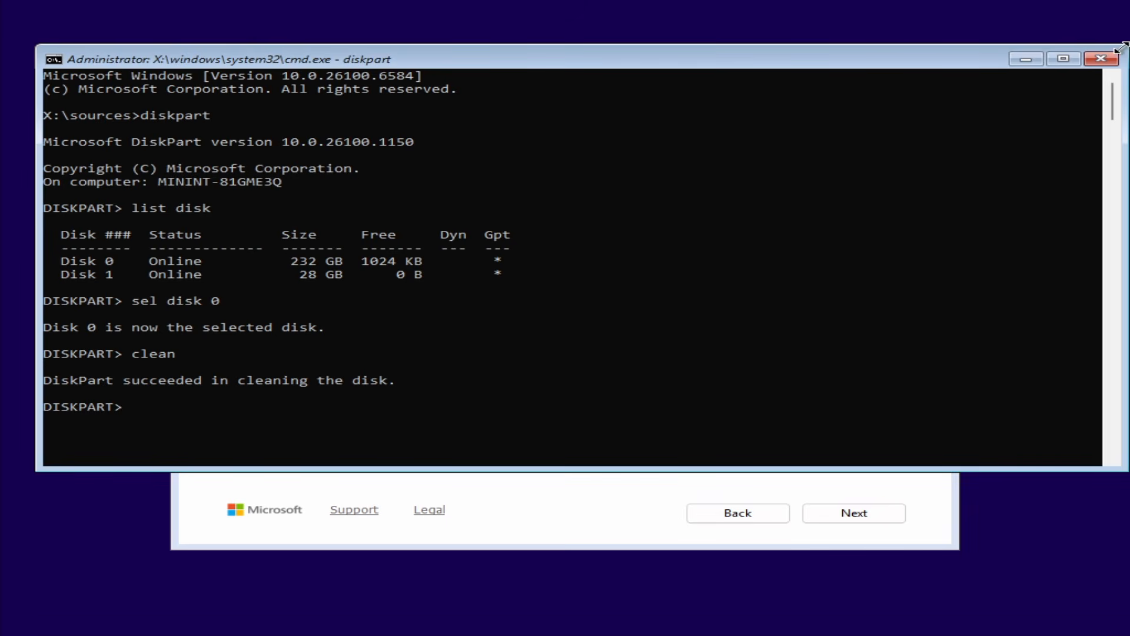
pyautogui.click(1095, 59)
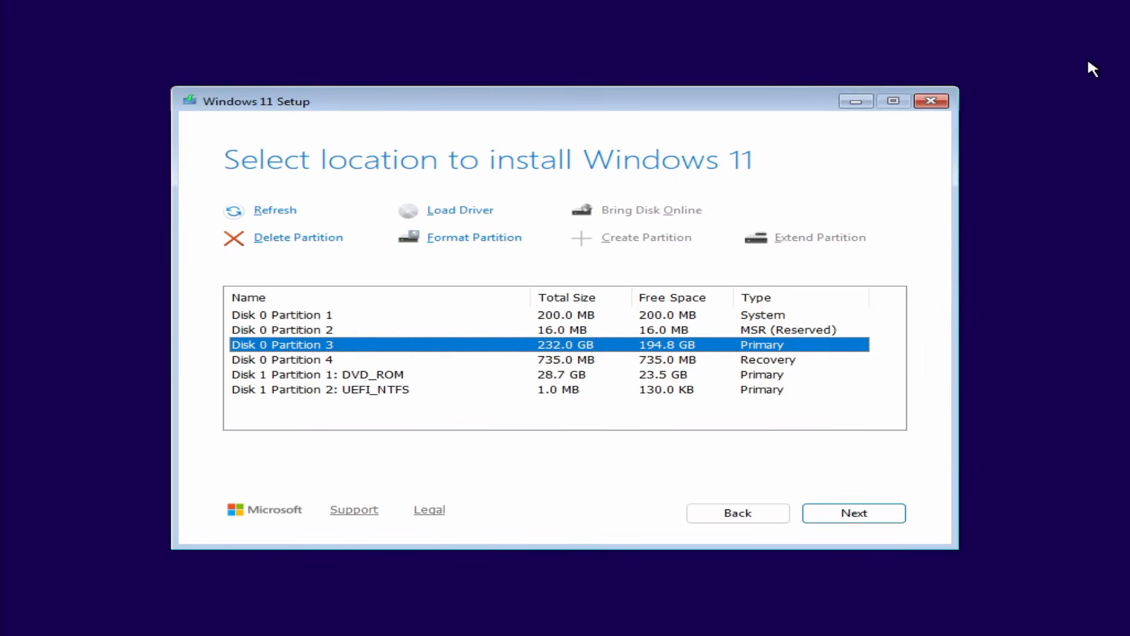
# - Refresh the drive list and continue the Windows 11 installation on Disk 0 Unallocated Space
pyautogui.click(273, 212)
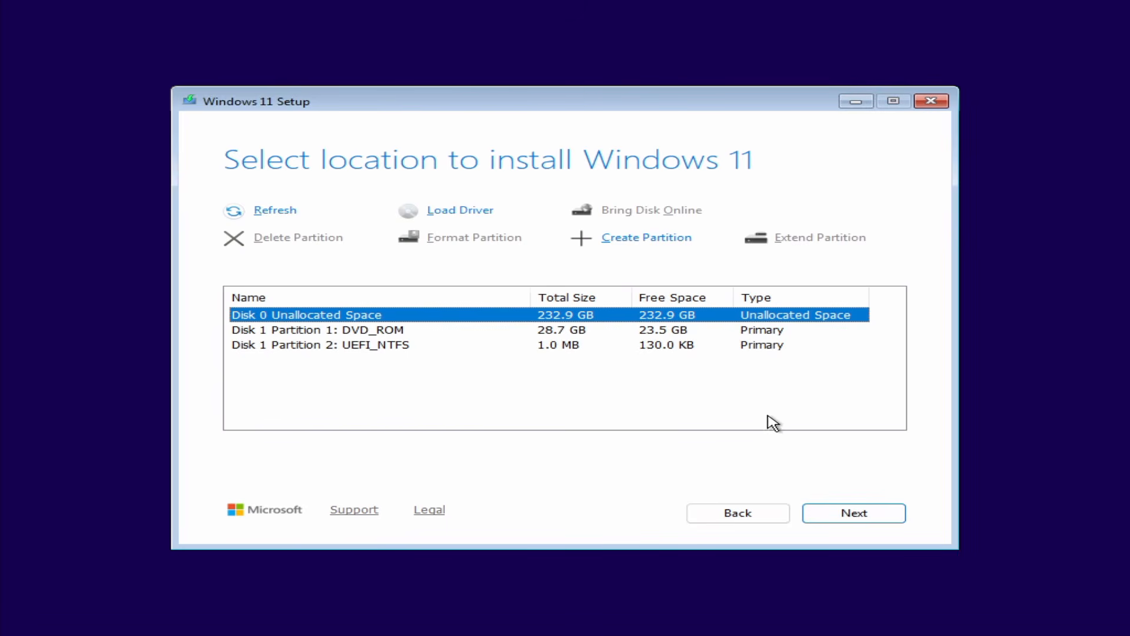
pyautogui.click(860, 513)
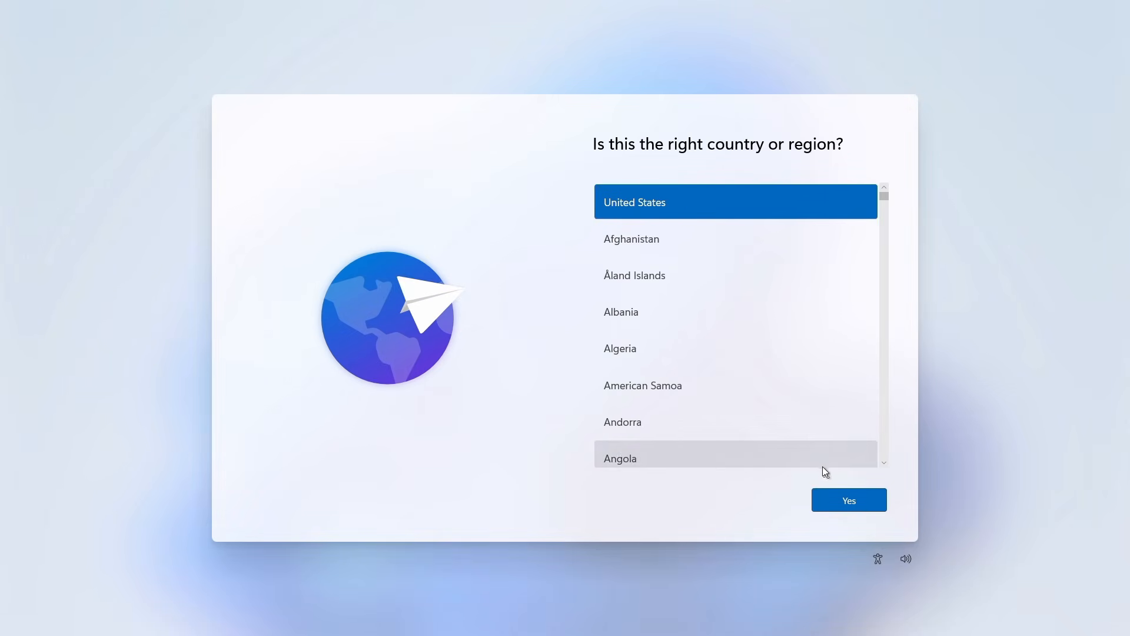
# - Confirm United States as the region and US as the keyboard layout, and skip adding a second layout
pyautogui.click(844, 499)
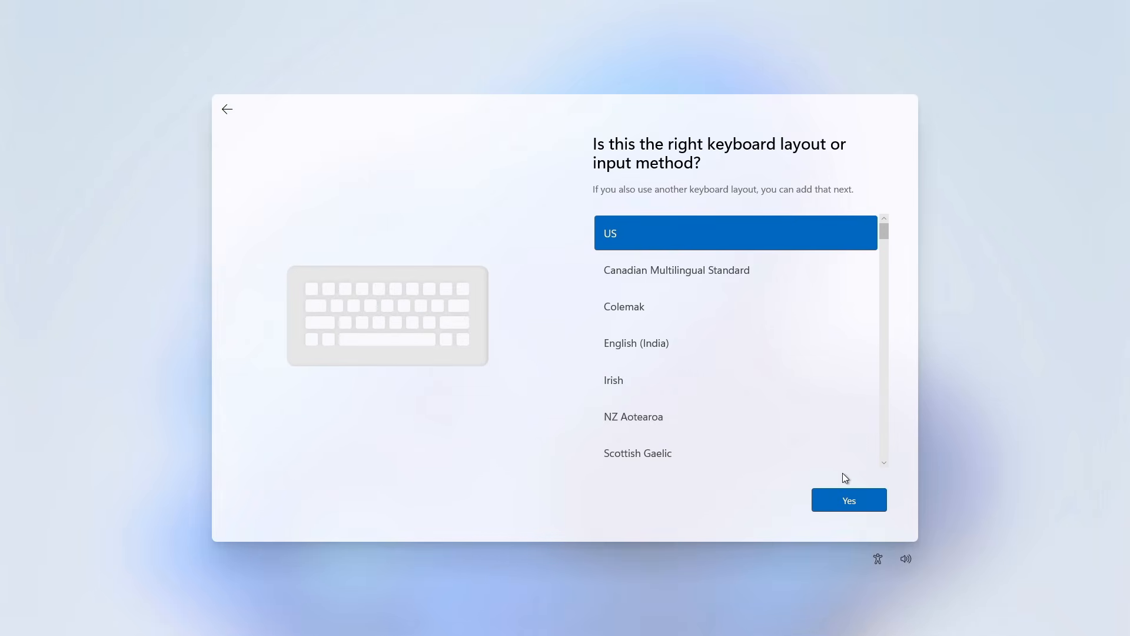
pyautogui.click(847, 503)
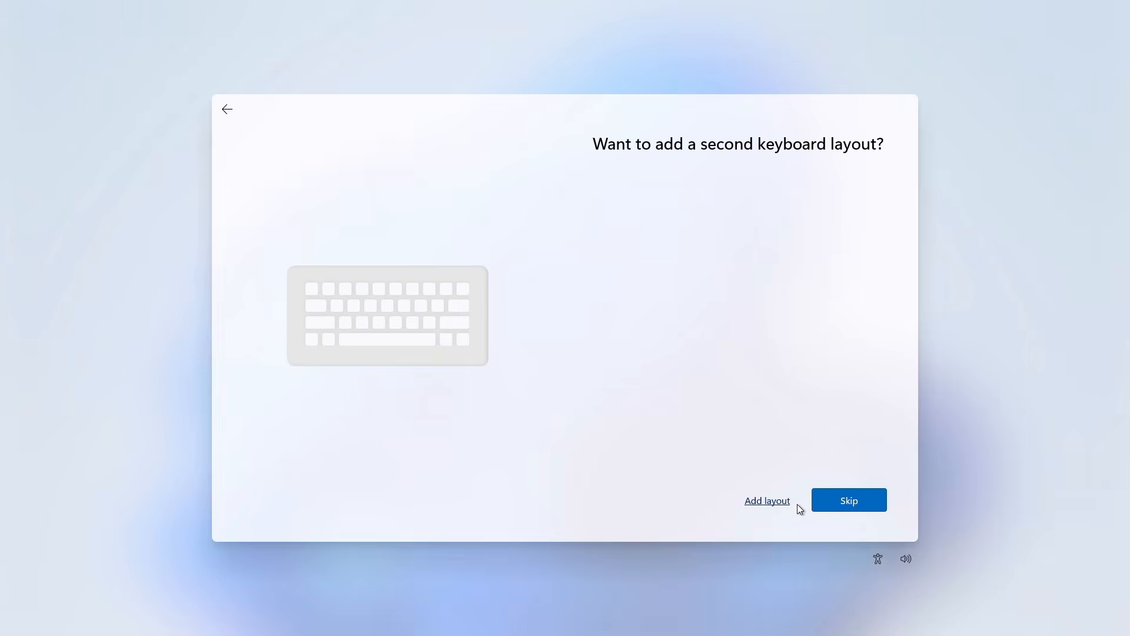
pyautogui.click(843, 503)
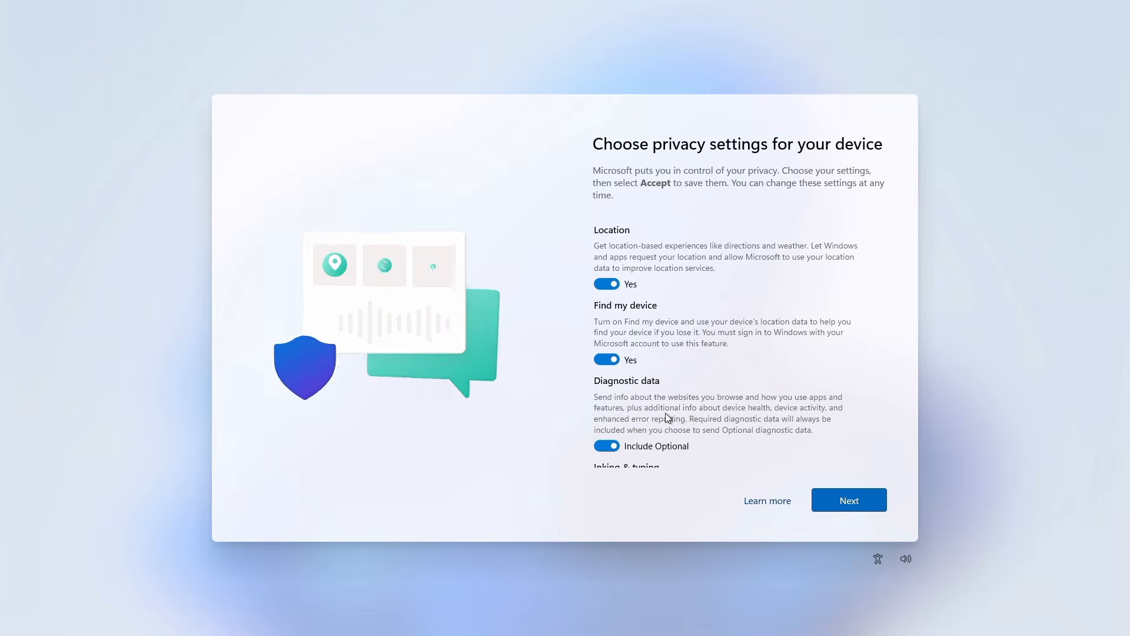
# - Review the device privacy settings and accept them with all options left on
pyautogui.scroll(-5, 750, 352)
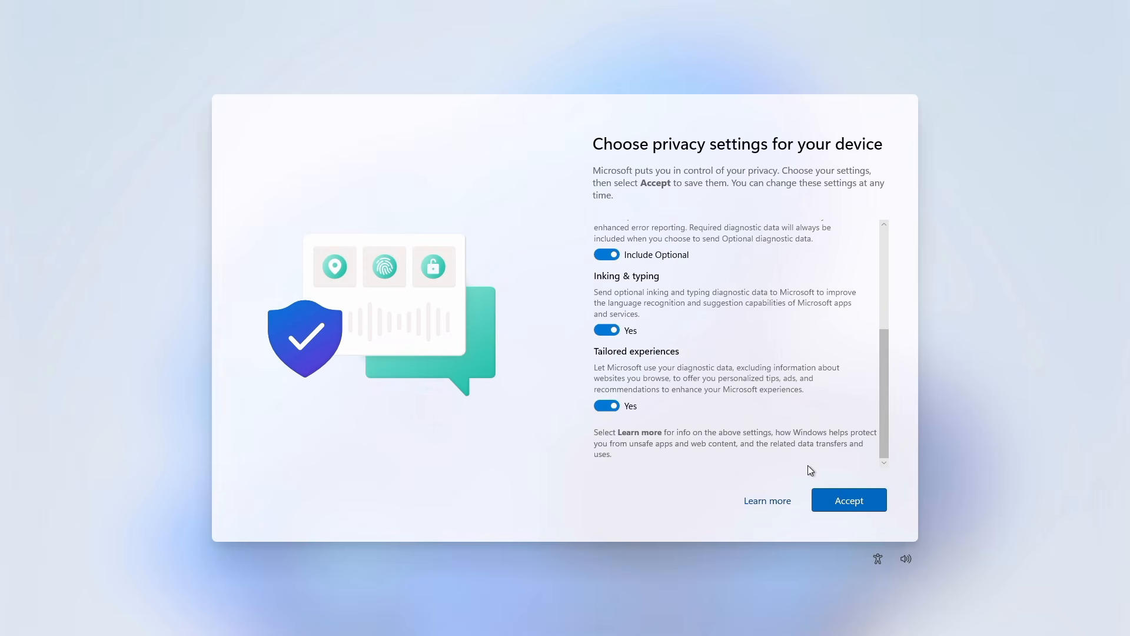
pyautogui.click(849, 499)
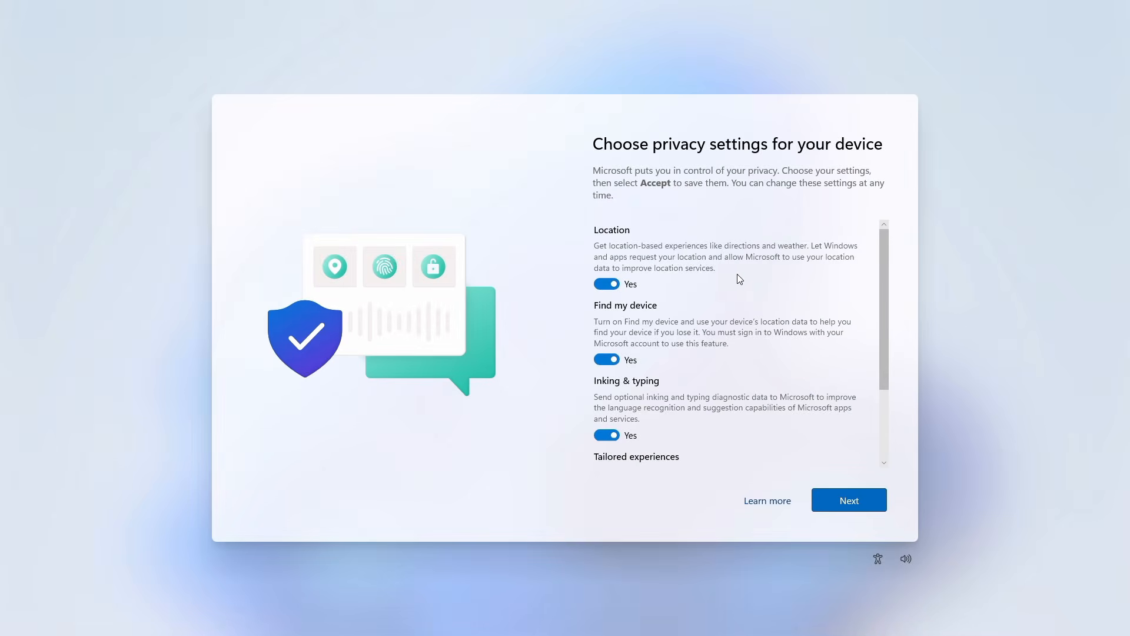
pyautogui.scroll(-3, 740, 278)
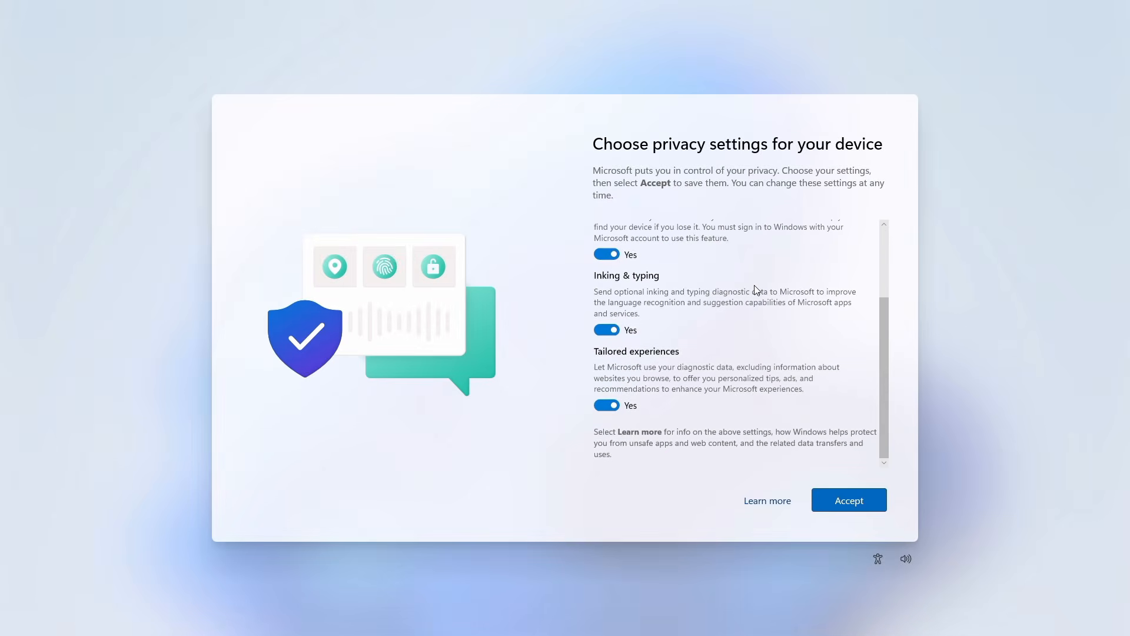
pyautogui.click(849, 501)
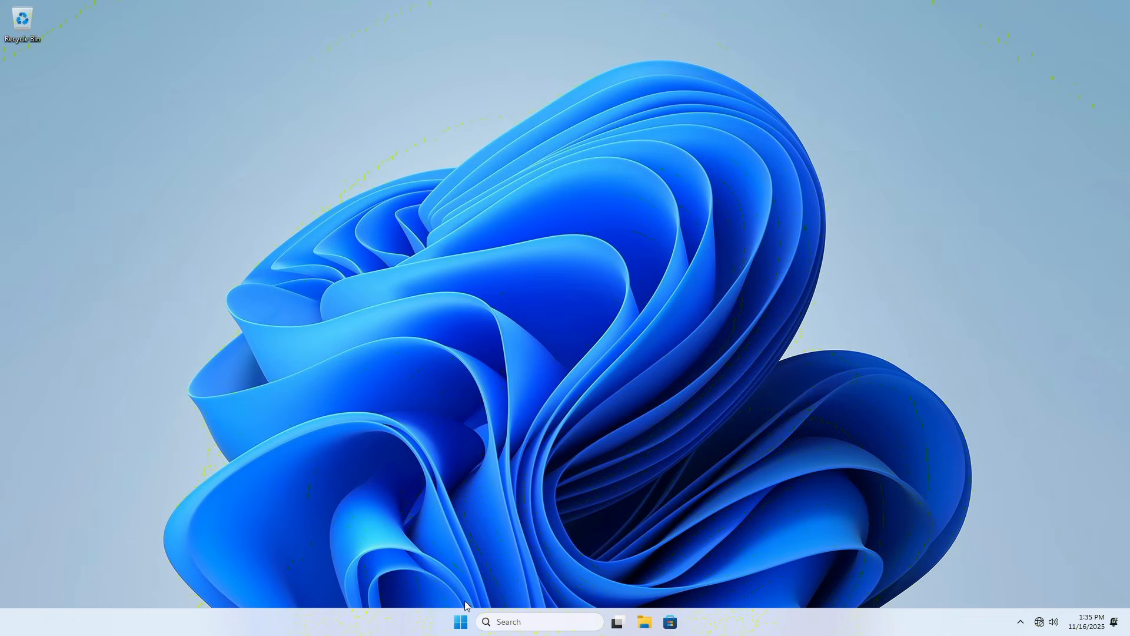
# - Look through the list of all installed apps in the fresh Windows installation and close it
pyautogui.click(461, 623)
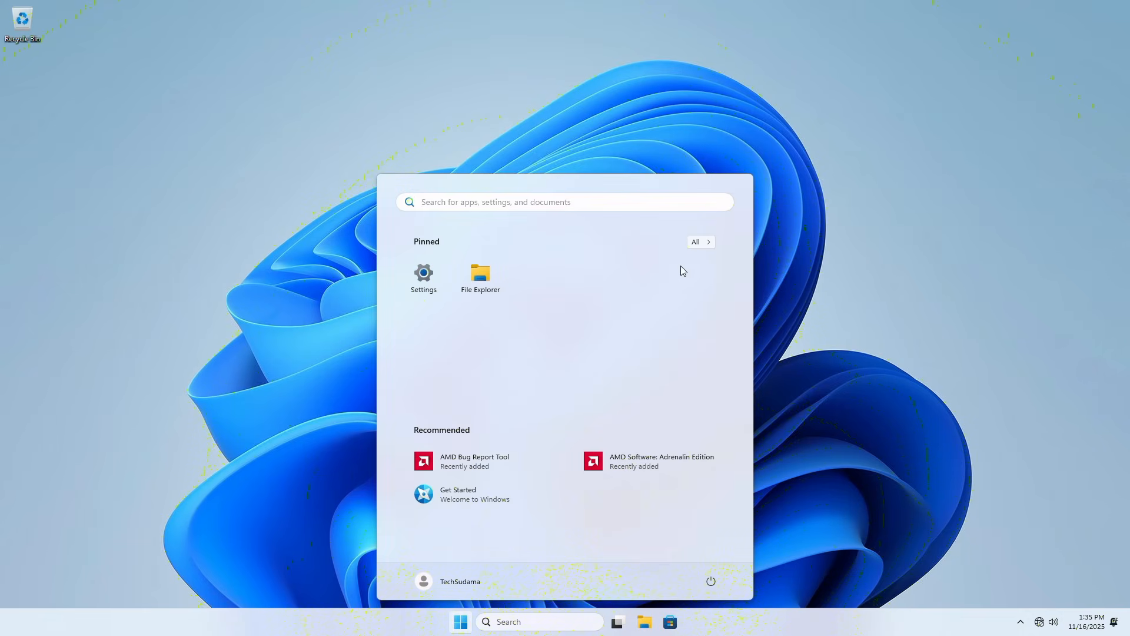
pyautogui.click(702, 242)
pyautogui.scroll(-5, 592, 357)
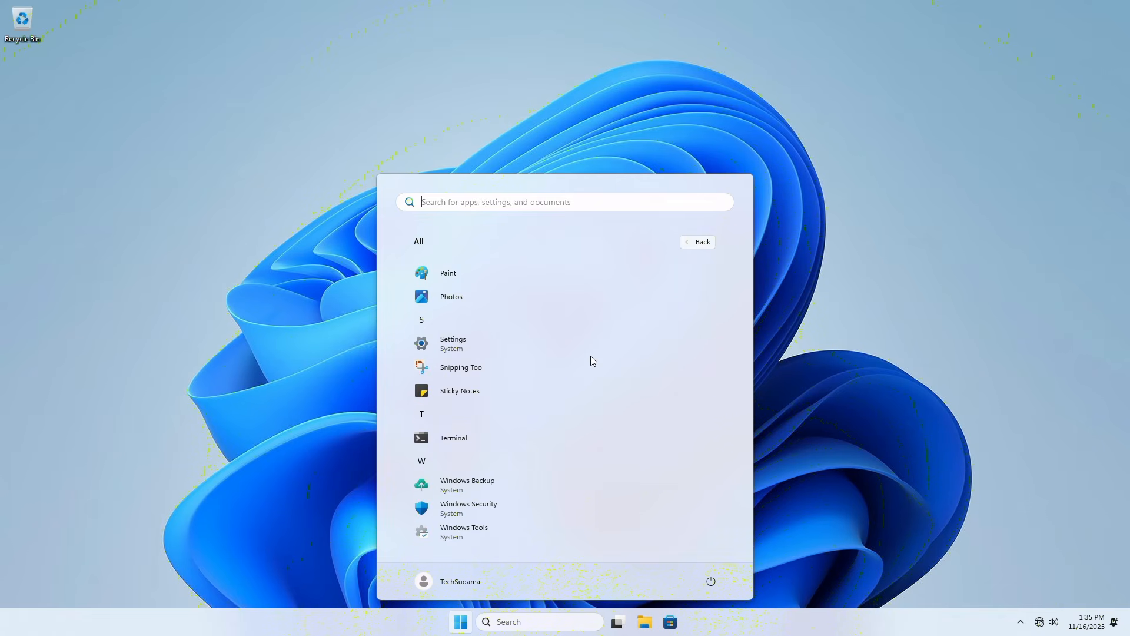
pyautogui.click(848, 323)
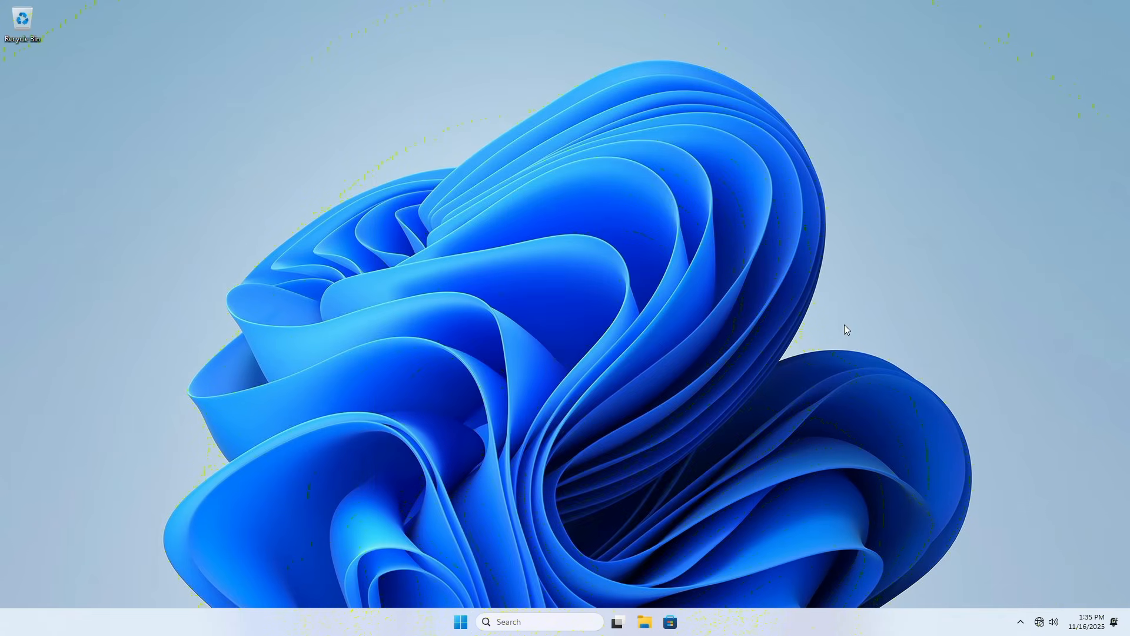